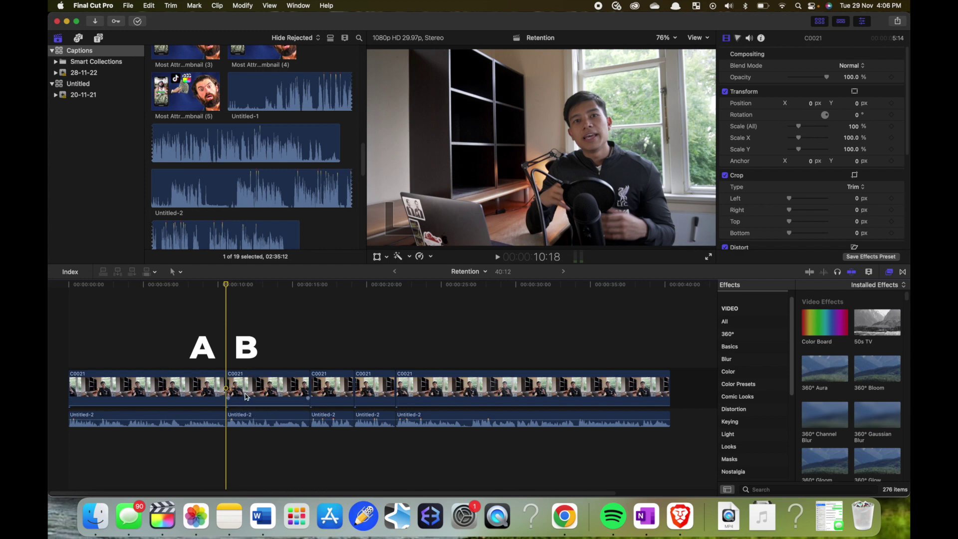
Lower the second C0021 clip's own audio volume to -∞ dB.
{"action": "left_click_drag", "start_coordinate": [245, 393], "coordinate": [243, 401]}
Play back from 7:16 to hear the original cut between the first two C0021 clips.
{"action": "left_click", "coordinate": [181, 340]}
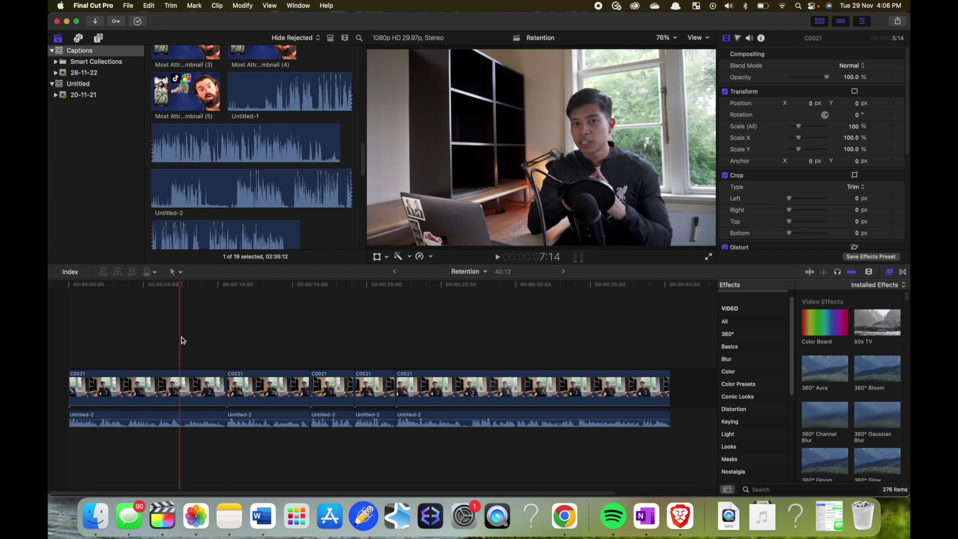
{"action": "key", "text": "space"}
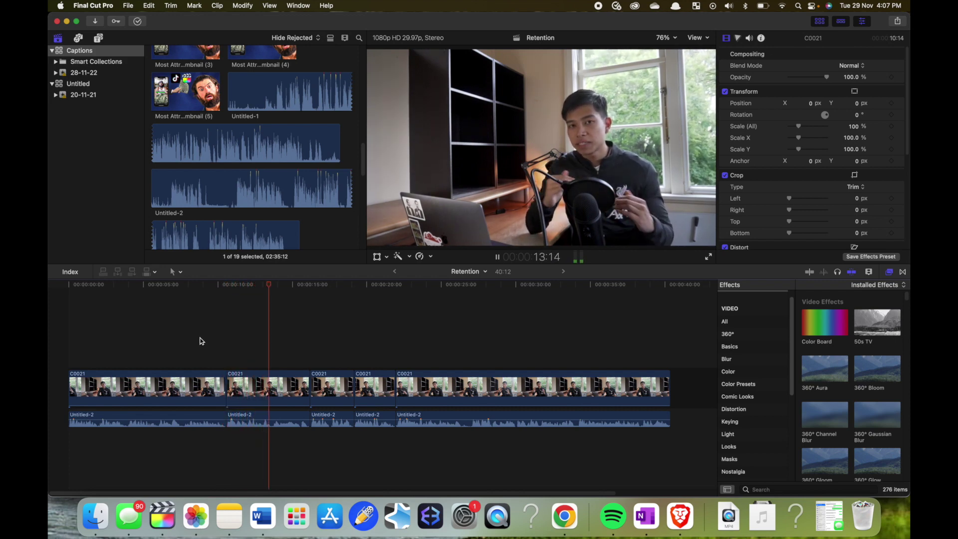
{"action": "key", "text": "space"}
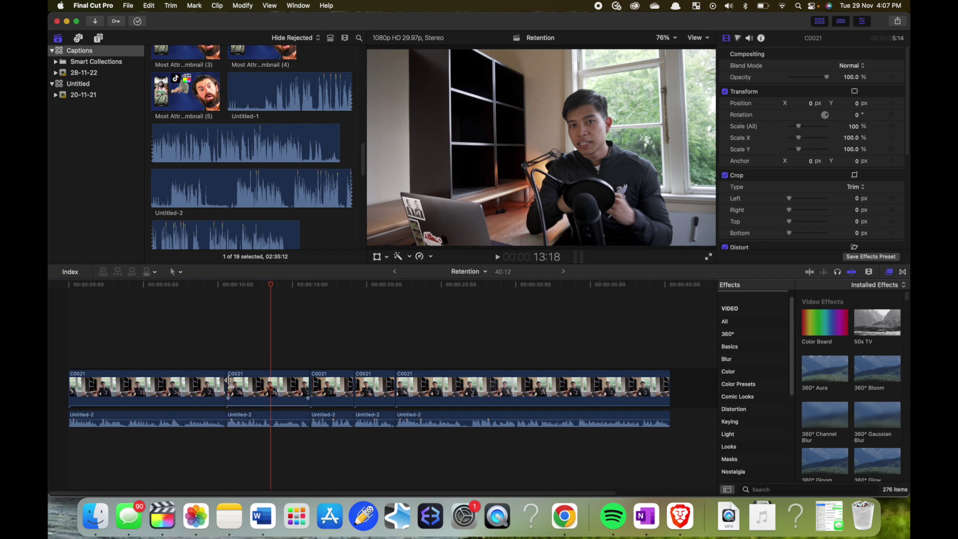
Roll the video edit point right to delay the second clip's picture, then replay from 7:13.
{"action": "left_click_drag", "start_coordinate": [223, 379], "coordinate": [240, 382]}
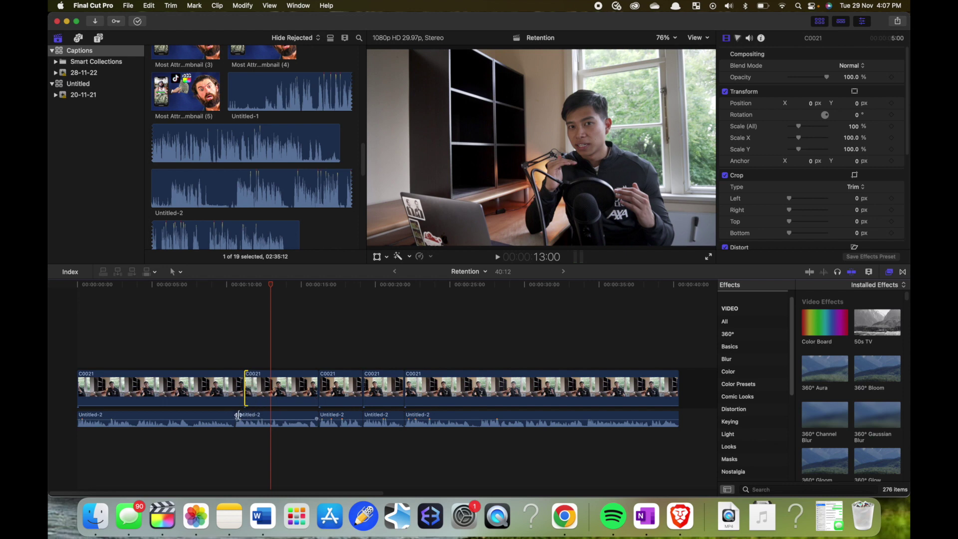
{"action": "left_click", "coordinate": [210, 336]}
{"action": "left_click", "coordinate": [189, 332]}
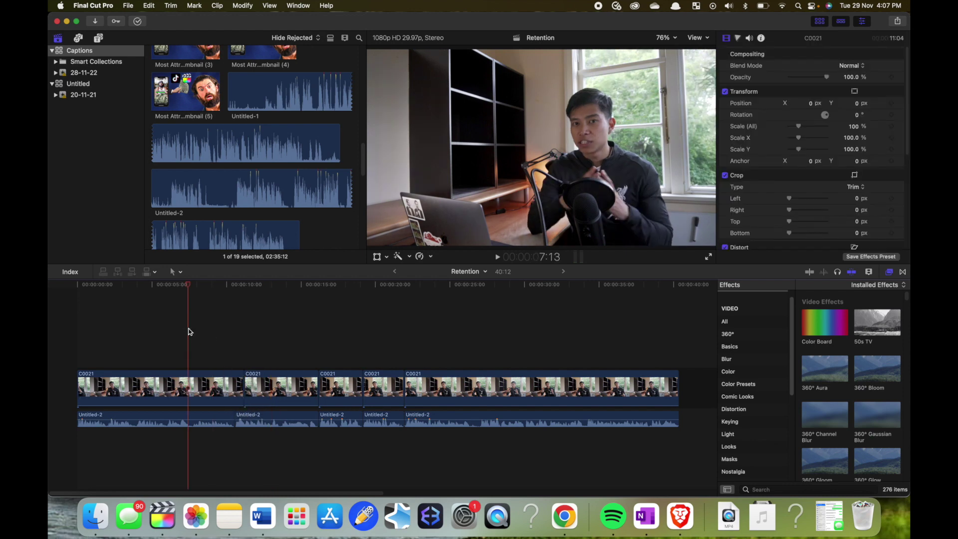
{"action": "key", "text": "space"}
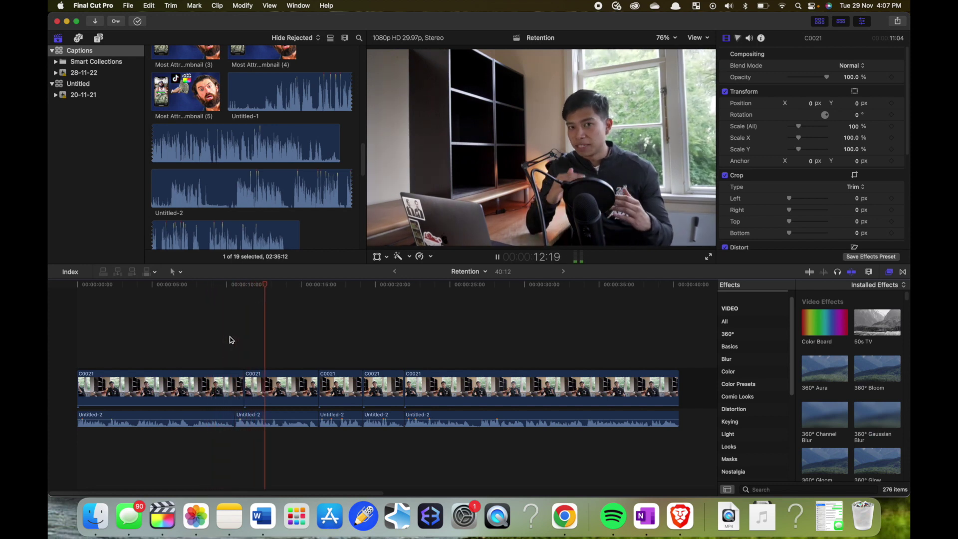
{"action": "key", "text": "space"}
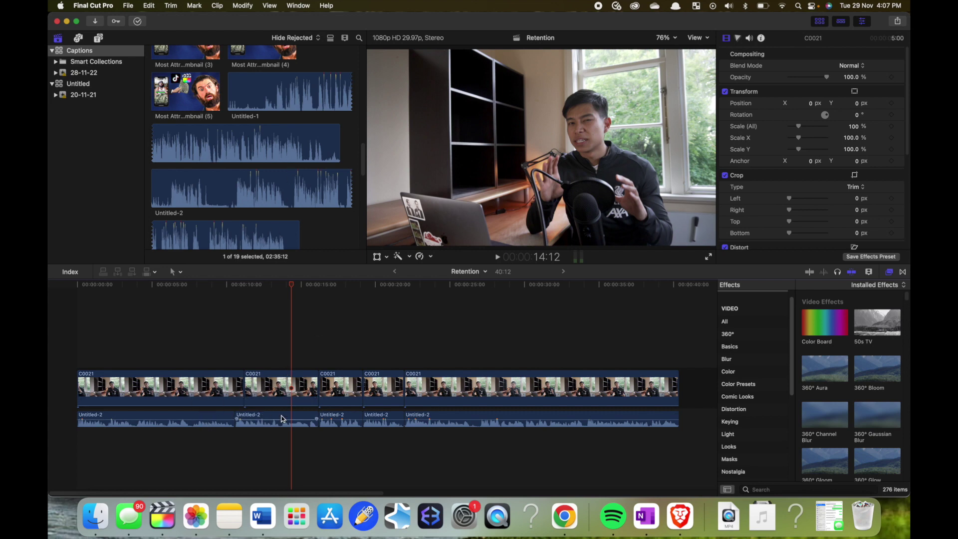
{"action": "left_click", "coordinate": [281, 388]}
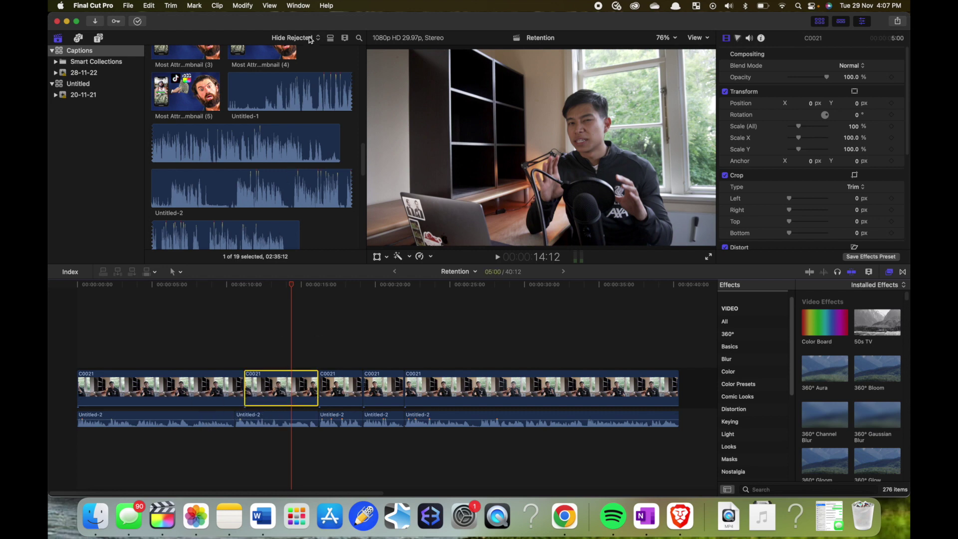
Roll the edit point a further +00:17 right so the first clip runs 11:18, then replay.
{"action": "left_click", "coordinate": [325, 5]}
{"action": "type", "text": "det"}
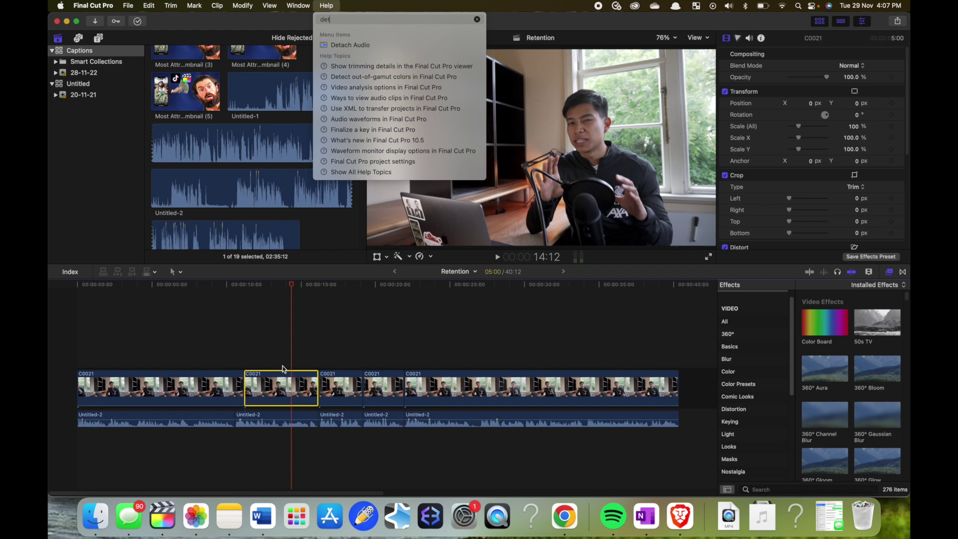
{"action": "left_click", "coordinate": [274, 343]}
{"action": "left_click", "coordinate": [245, 349]}
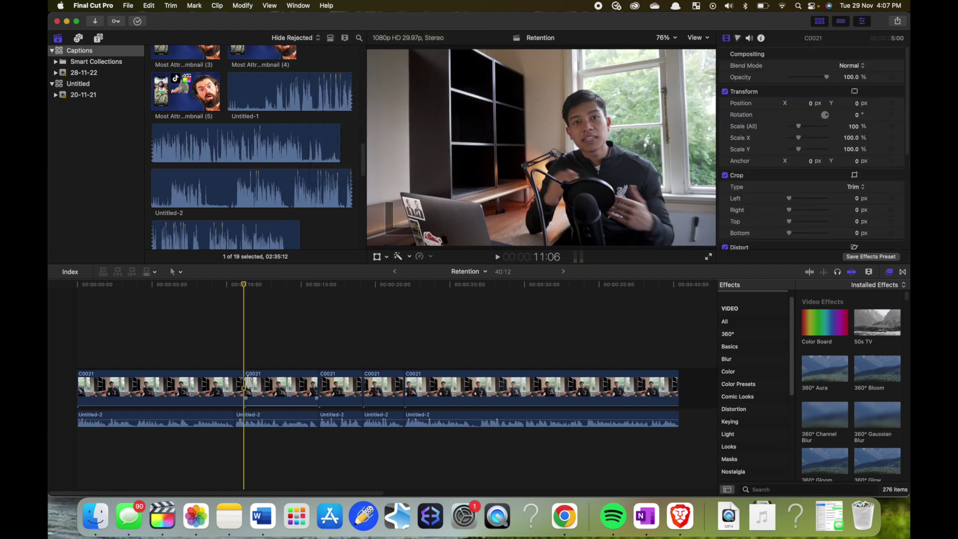
{"action": "left_click_drag", "start_coordinate": [248, 383], "coordinate": [253, 384]}
{"action": "left_click", "coordinate": [226, 339]}
{"action": "key", "text": "space"}
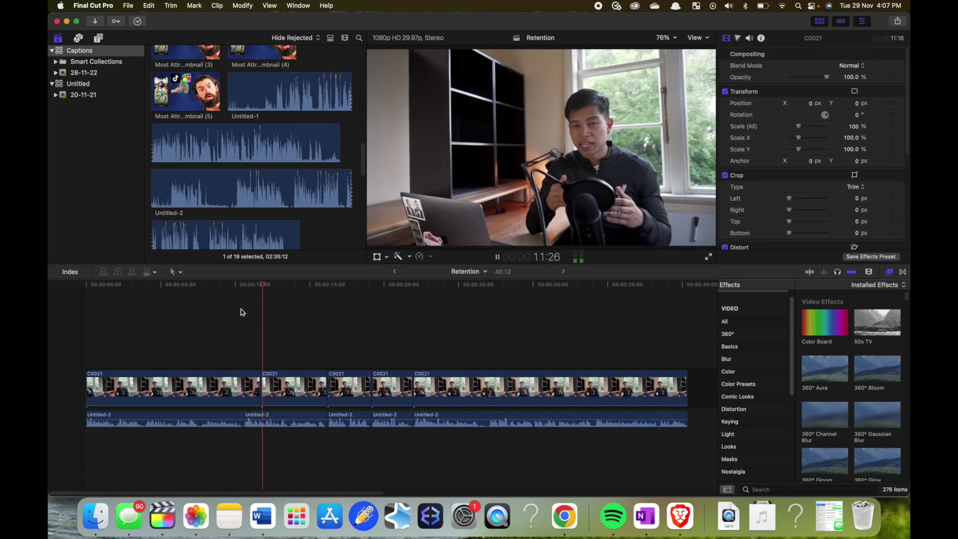
Park at 13:18, select the second C0021 clip, and set a 100% Scale keyframe.
{"action": "left_click", "coordinate": [301, 310]}
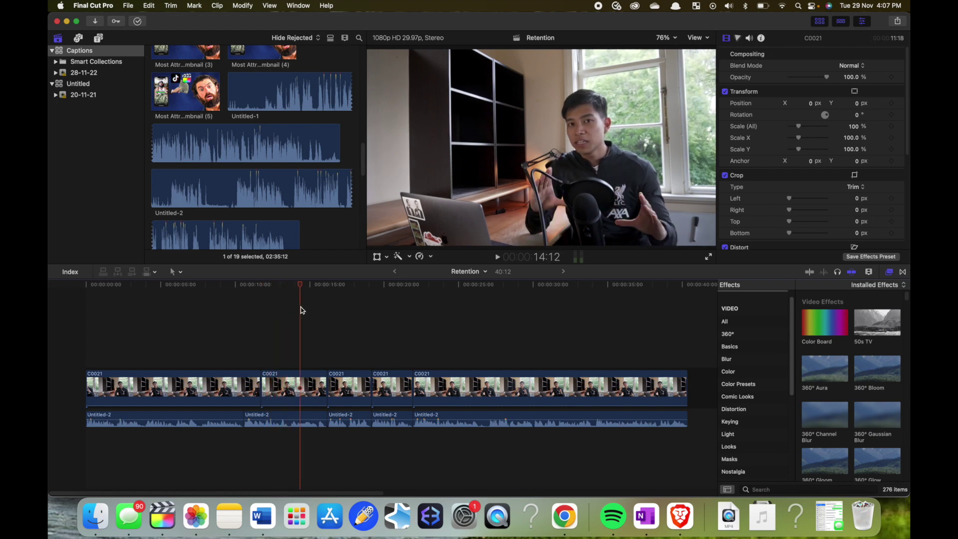
{"action": "left_click", "coordinate": [289, 306]}
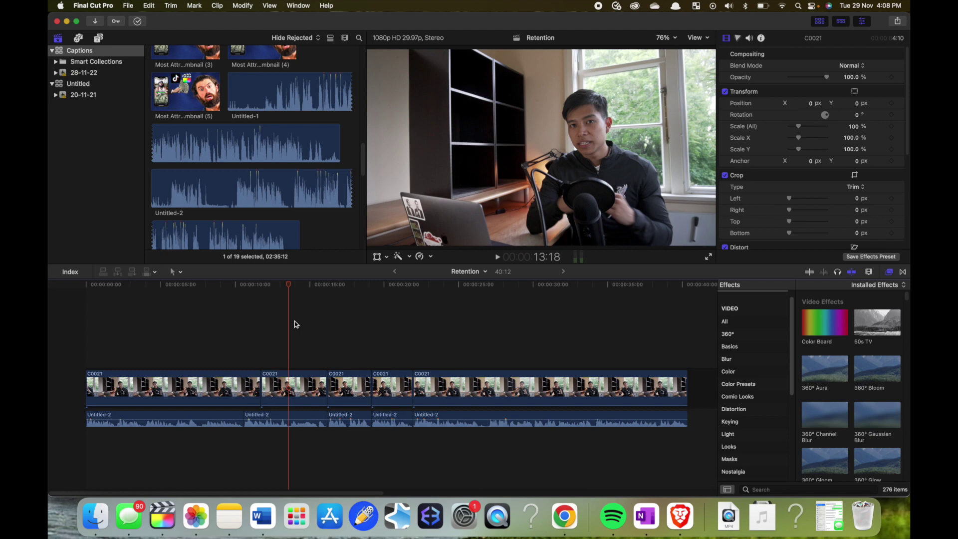
{"action": "left_click", "coordinate": [306, 384]}
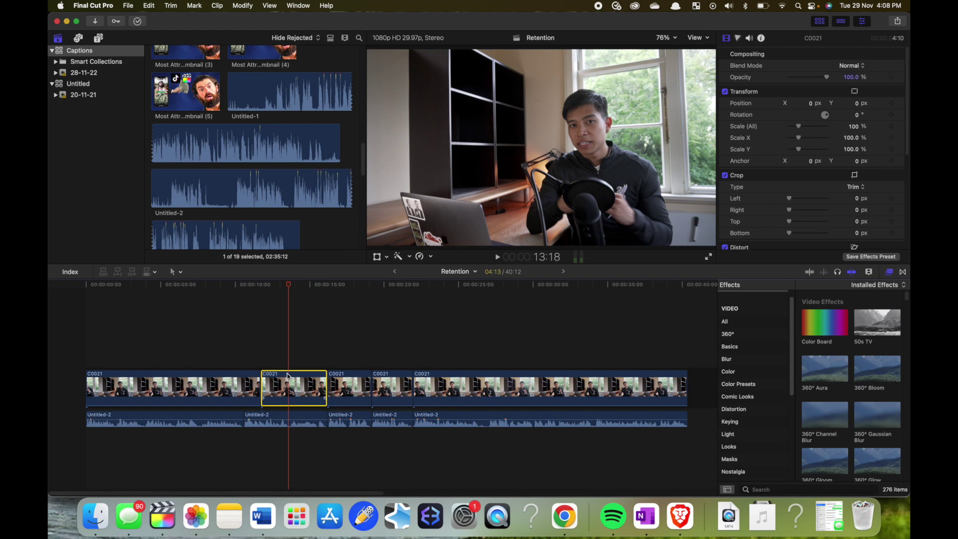
{"action": "left_click", "coordinate": [892, 127]}
Set a 115% Scale keyframe at 16:05, the clip's last frame, then play the zoom.
{"action": "key", "text": "Down"}
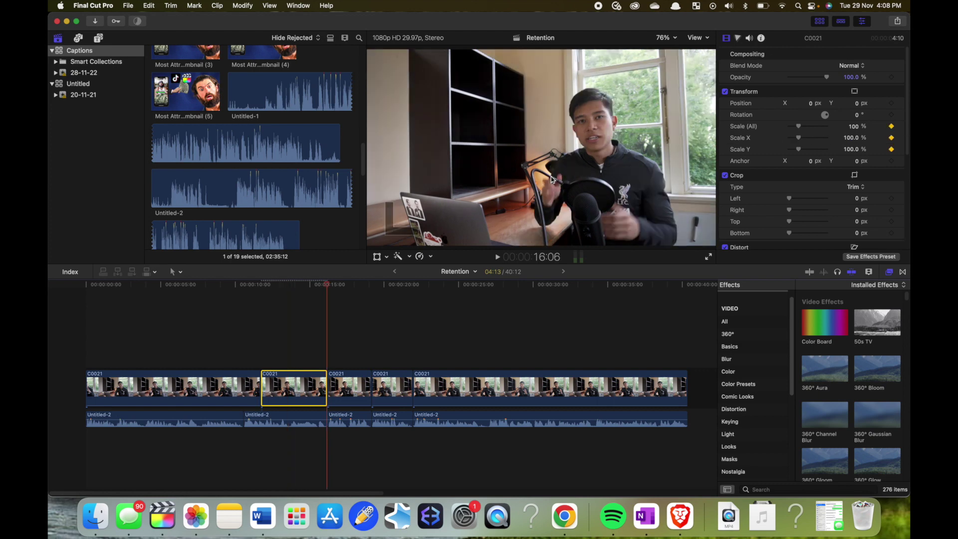
{"action": "key", "text": "Left"}
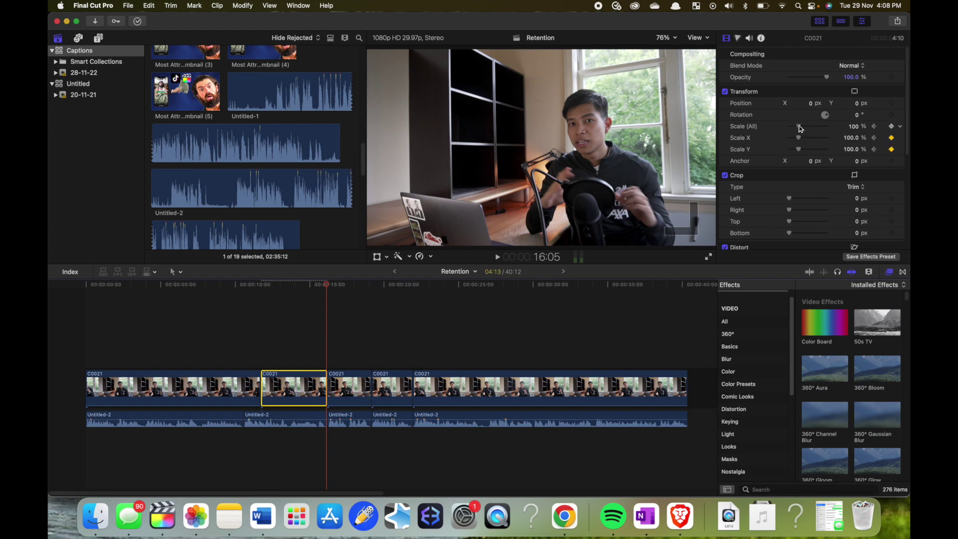
{"action": "left_click_drag", "start_coordinate": [799, 127], "coordinate": [802, 129]}
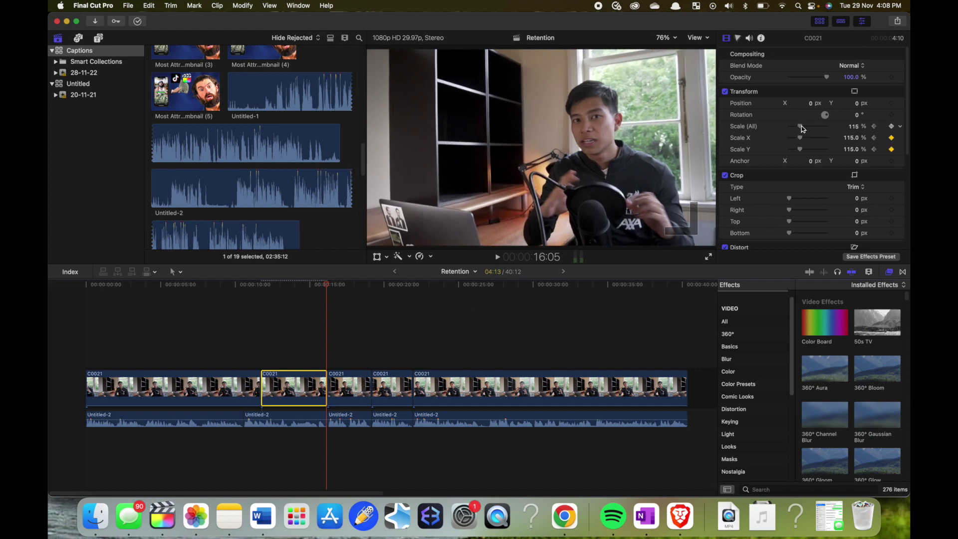
{"action": "left_click", "coordinate": [237, 328]}
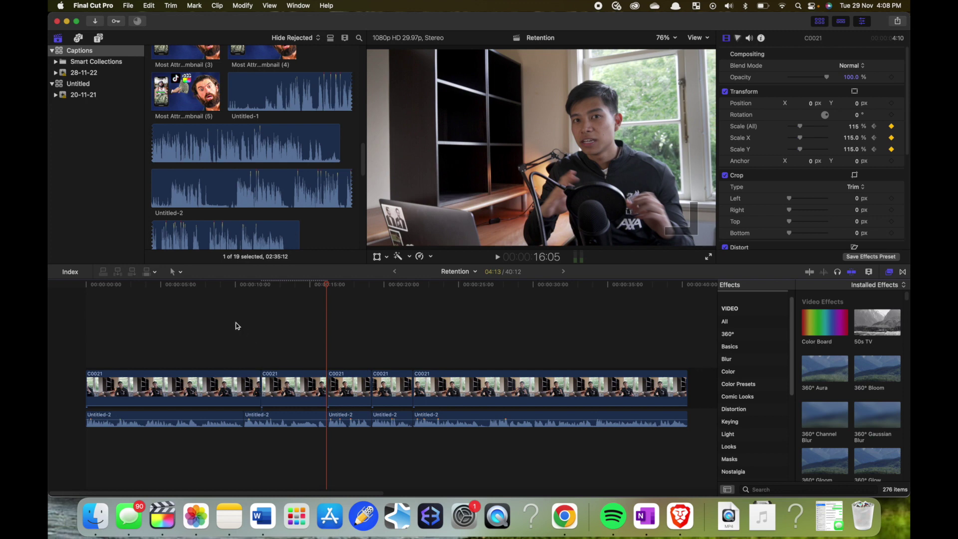
{"action": "key", "text": "space"}
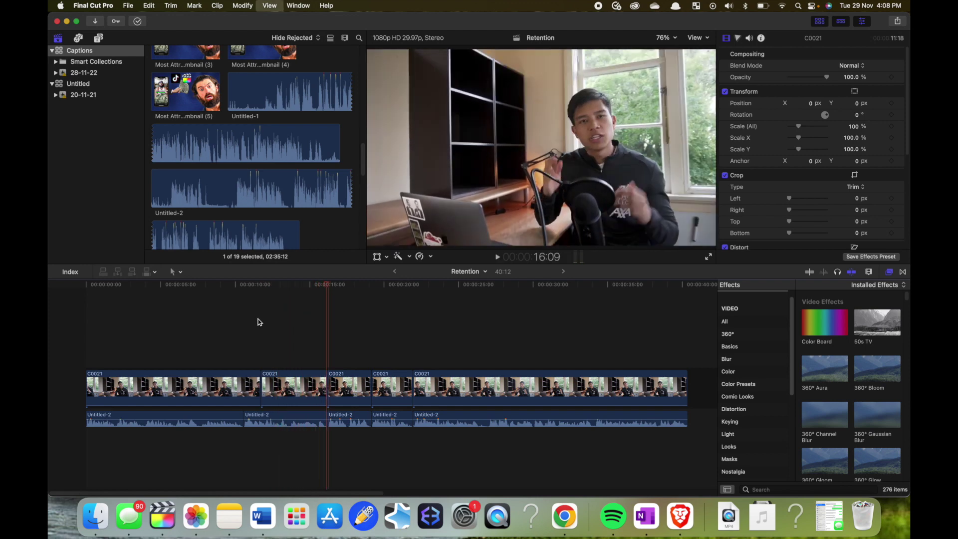
{"action": "key", "text": "space"}
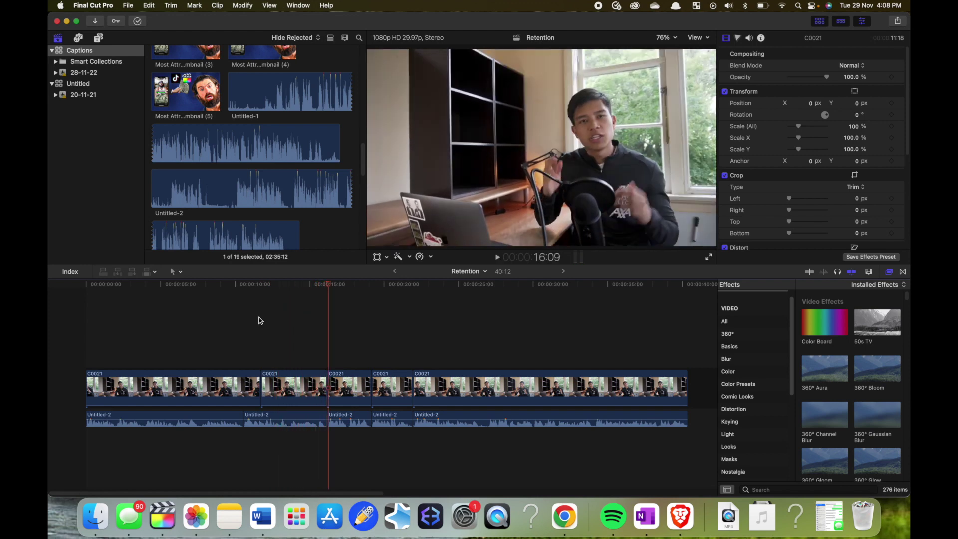
Stop the preview near 17:26 and zoom the timeline in, parking at 17:24.
{"action": "left_click", "coordinate": [328, 307]}
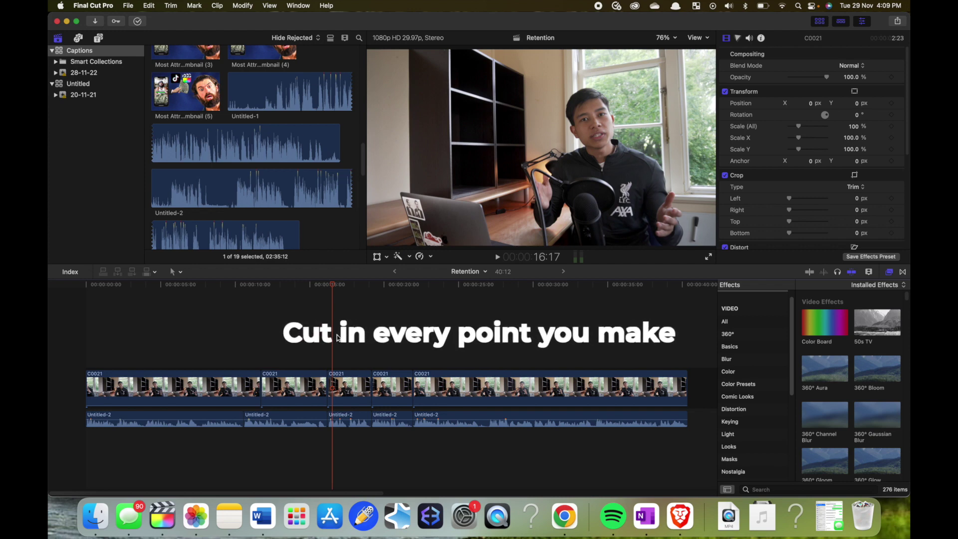
{"action": "key", "text": "space"}
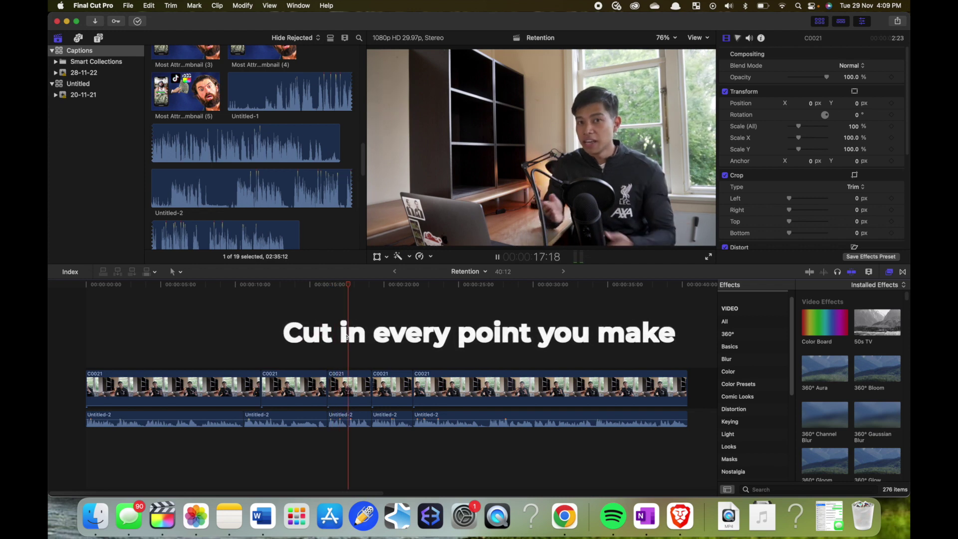
{"action": "left_click", "coordinate": [344, 333]}
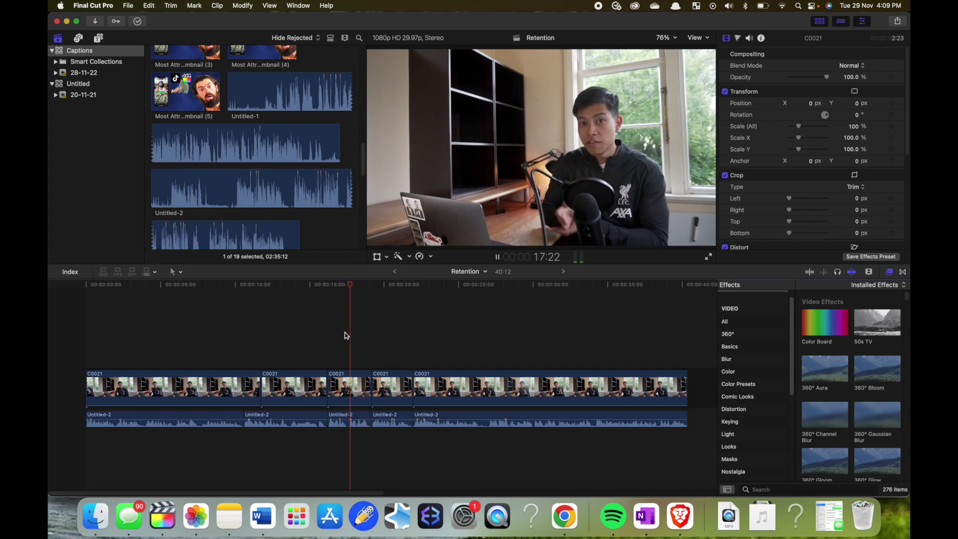
{"action": "key", "text": "space"}
{"action": "key", "text": "super+equal"}
{"action": "key", "text": "super+equal"}
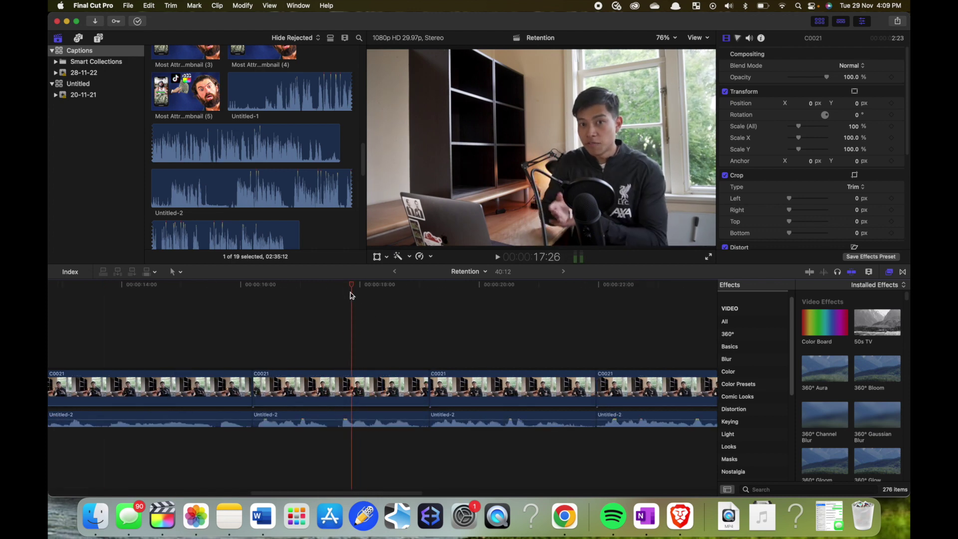
{"action": "left_click", "coordinate": [348, 288]}
Blade the C0021 clip at 17:22, 18:08 and 18:18.
{"action": "left_click_drag", "start_coordinate": [348, 288], "coordinate": [344, 288]}
{"action": "left_click", "coordinate": [371, 382]}
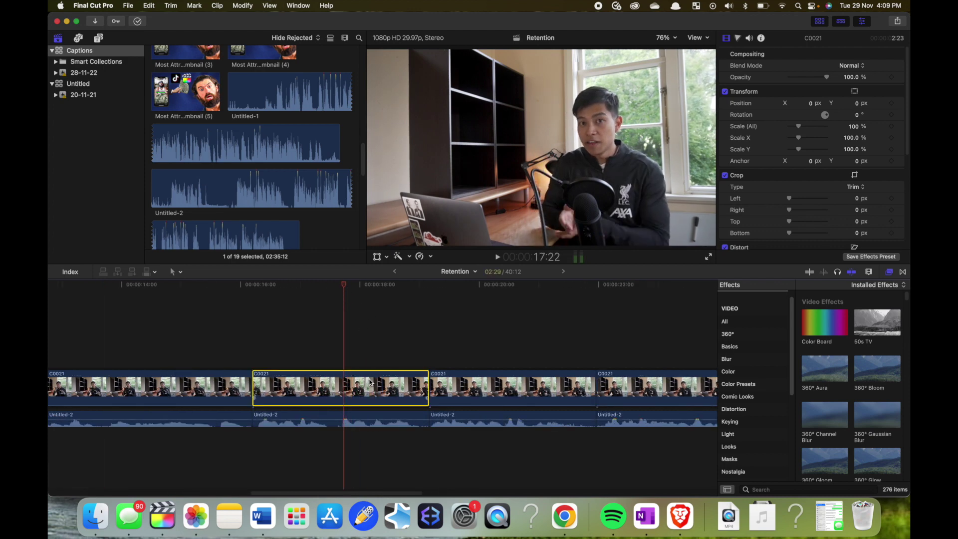
{"action": "key", "text": "super+b"}
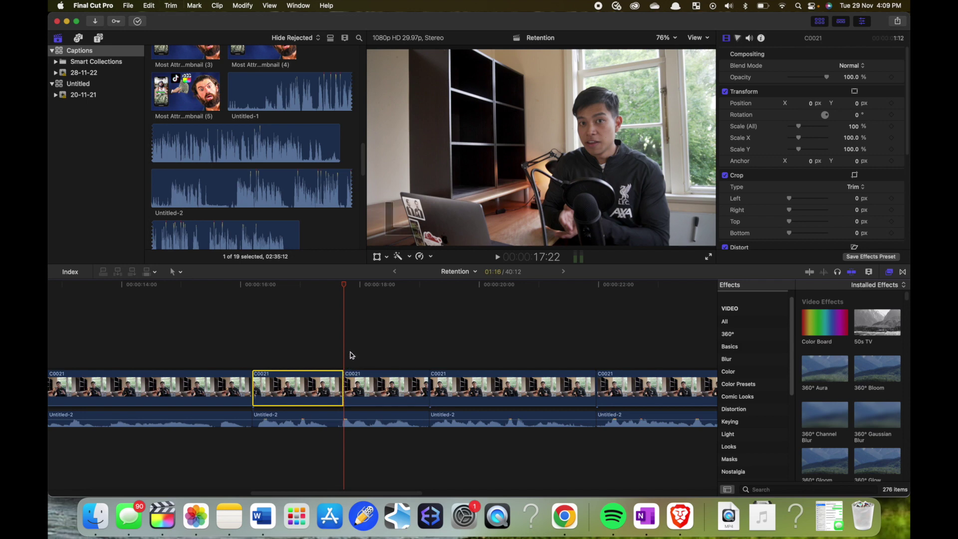
{"action": "key", "text": "space"}
{"action": "key", "text": "space"}
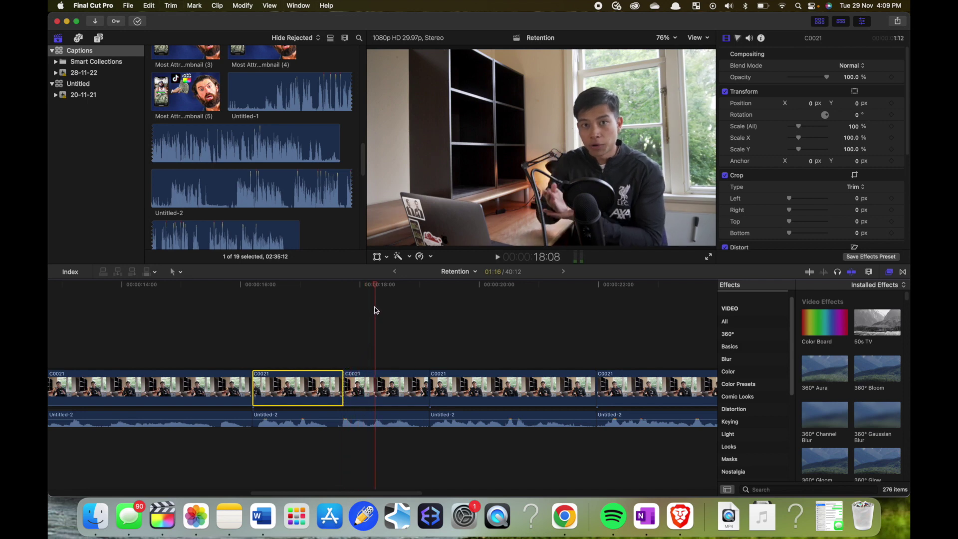
{"action": "left_click", "coordinate": [392, 388]}
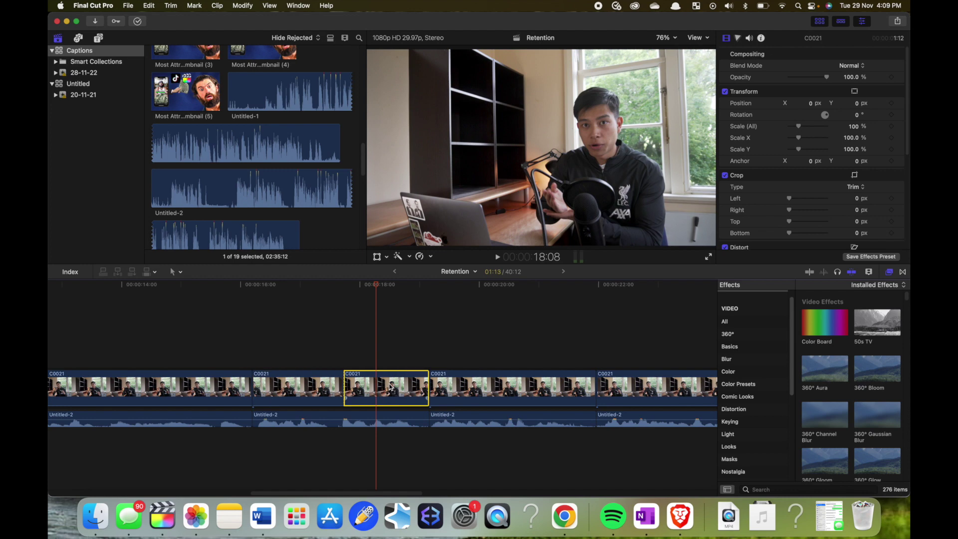
{"action": "key", "text": "super+b"}
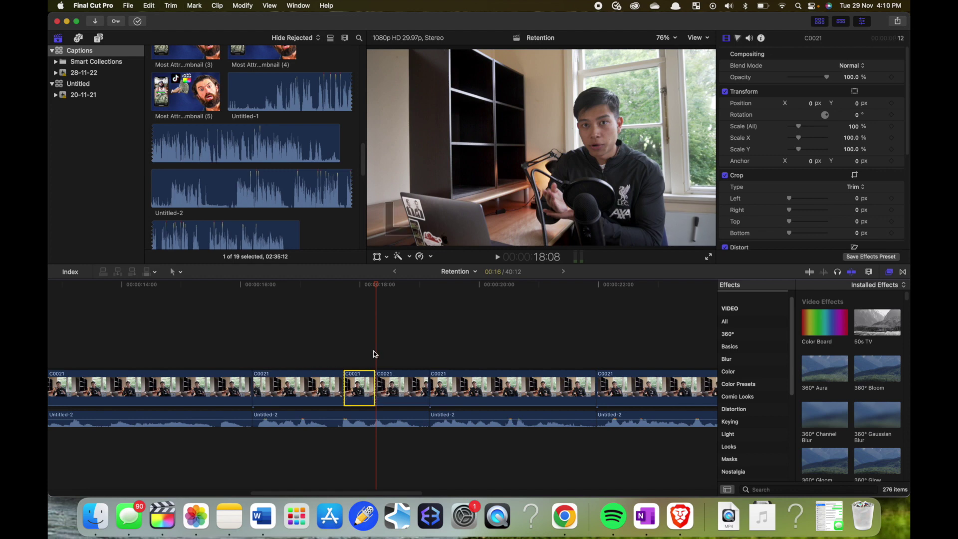
{"action": "key", "text": "space"}
{"action": "left_click_drag", "start_coordinate": [407, 289], "coordinate": [398, 286]}
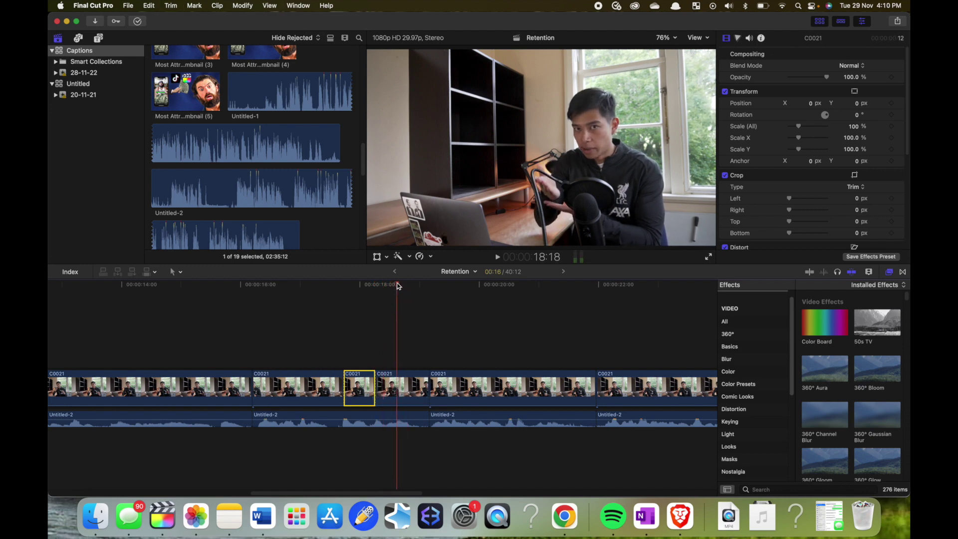
{"action": "left_click", "coordinate": [407, 395]}
{"action": "key", "text": "cmd+b"}
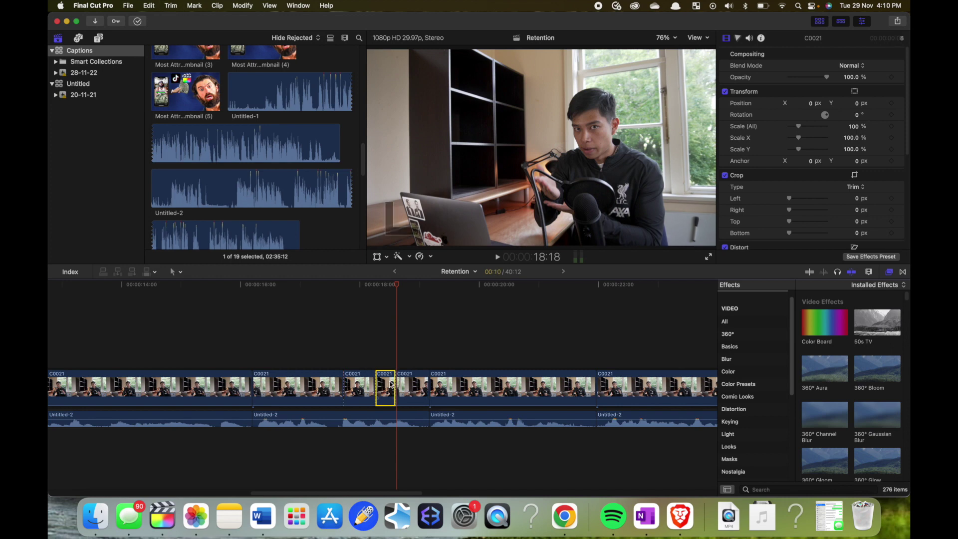
Marquee-select the three short cut clips.
{"action": "left_click", "coordinate": [331, 338]}
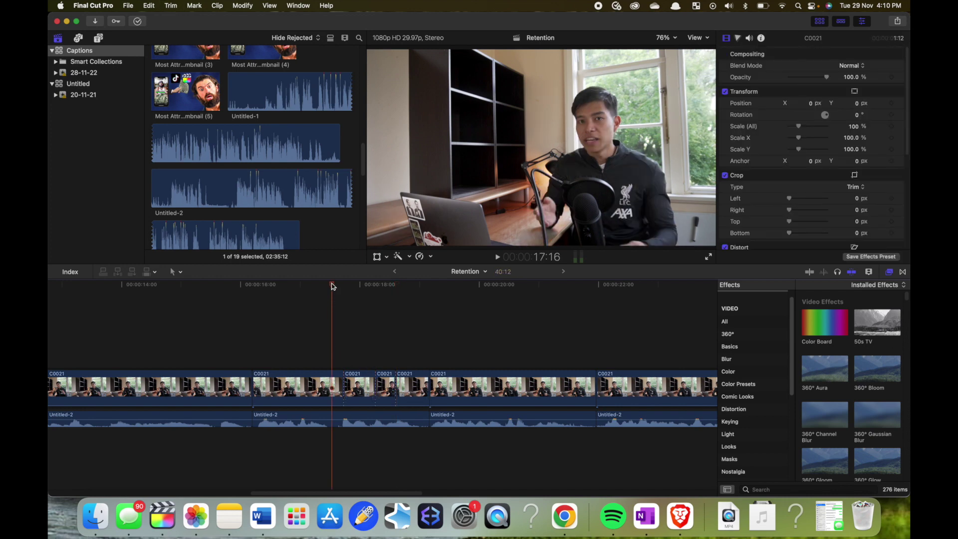
{"action": "left_click_drag", "start_coordinate": [333, 286], "coordinate": [361, 303]}
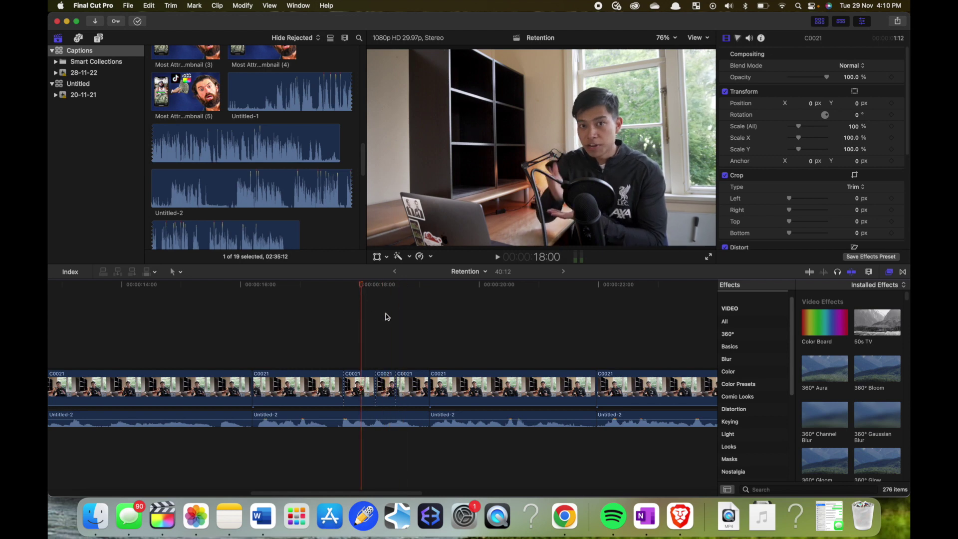
{"action": "left_click_drag", "start_coordinate": [367, 350], "coordinate": [418, 389]}
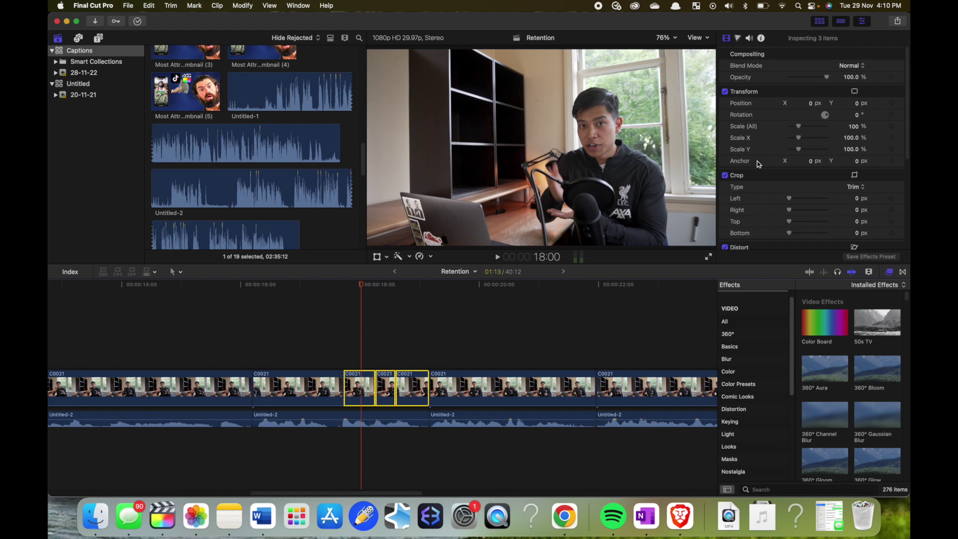
Scale all three short clips to 109%, the last two to 123%, the last to 134%, then play.
{"action": "left_click_drag", "start_coordinate": [798, 127], "coordinate": [801, 127]}
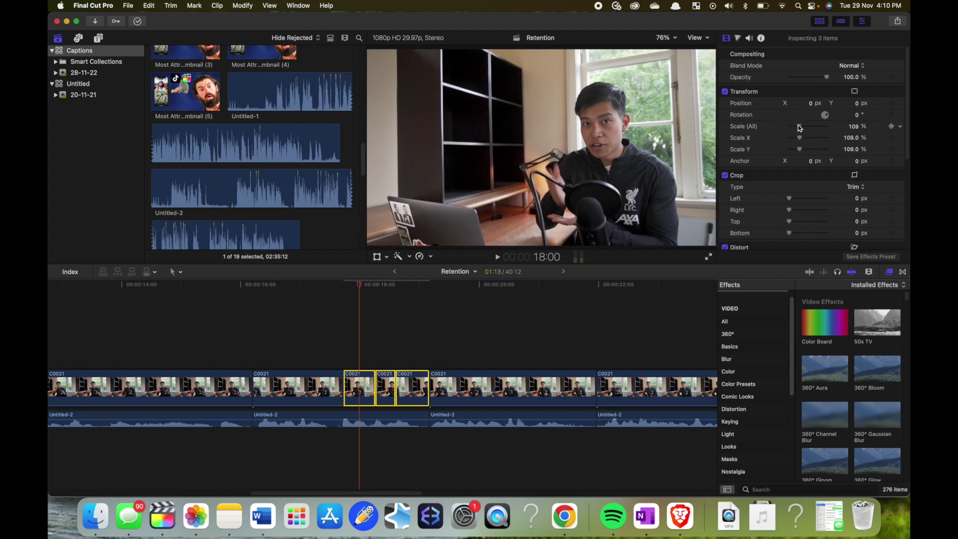
{"action": "left_click_drag", "start_coordinate": [365, 284], "coordinate": [384, 285]}
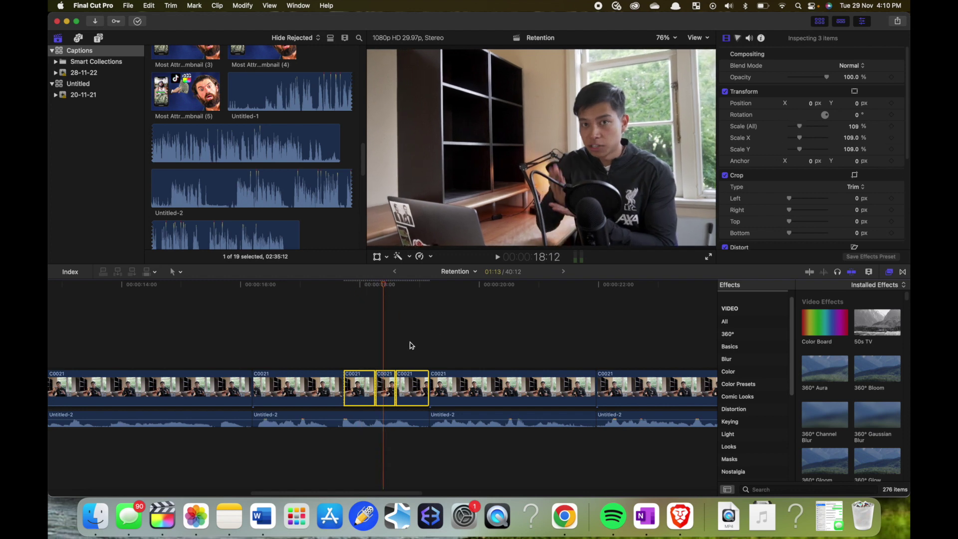
{"action": "left_click_drag", "start_coordinate": [414, 345], "coordinate": [392, 384]}
{"action": "left_click_drag", "start_coordinate": [800, 128], "coordinate": [801, 128]}
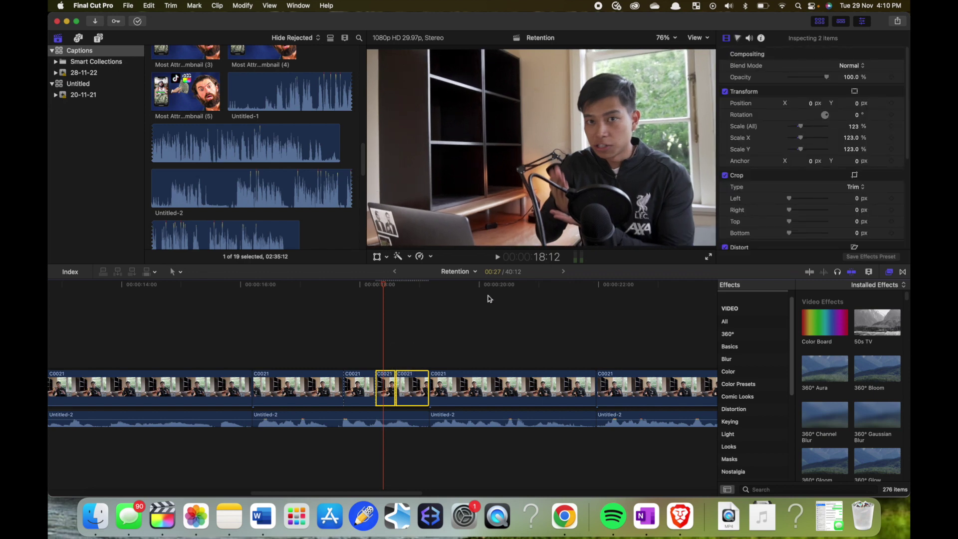
{"action": "left_click", "coordinate": [415, 339]}
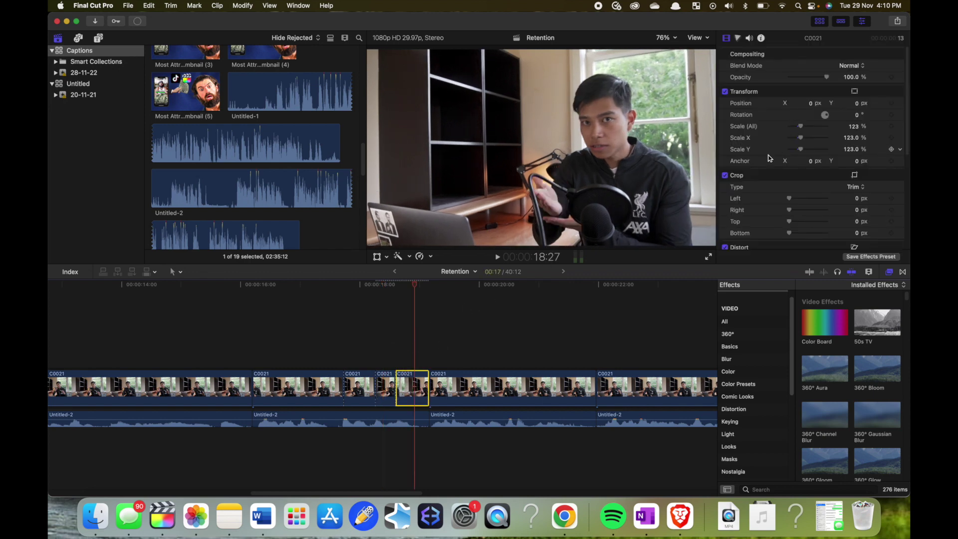
{"action": "left_click_drag", "start_coordinate": [801, 129], "coordinate": [802, 129]}
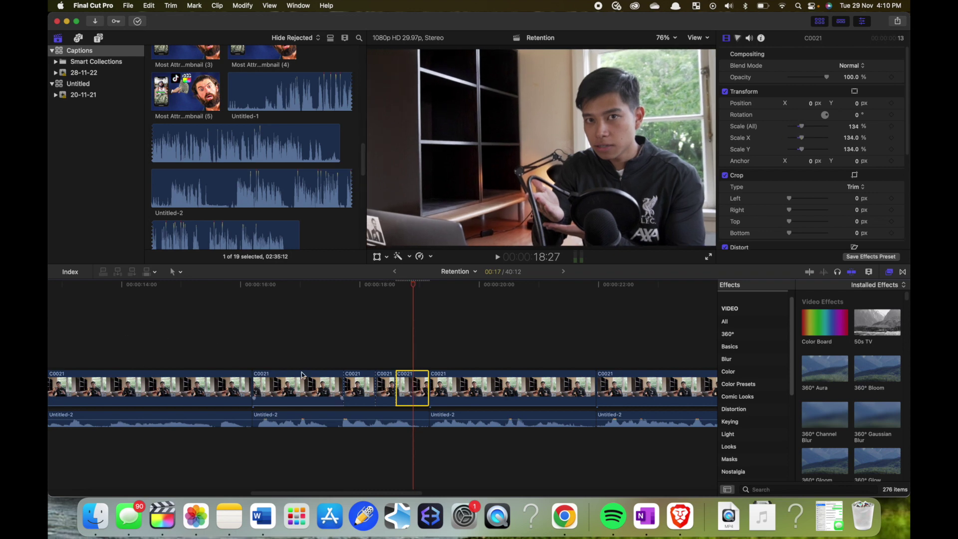
{"action": "left_click", "coordinate": [255, 326]}
{"action": "key", "text": "space"}
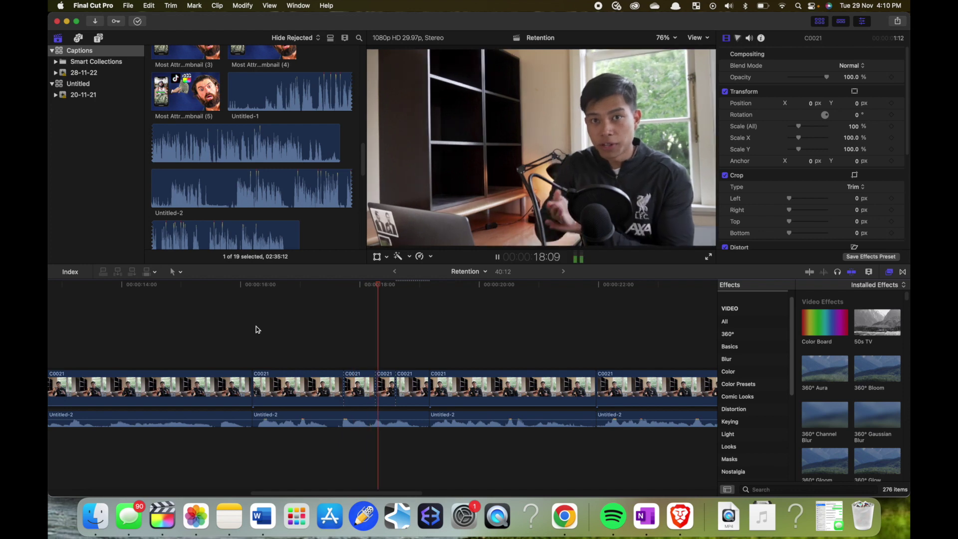
{"action": "key", "text": "space"}
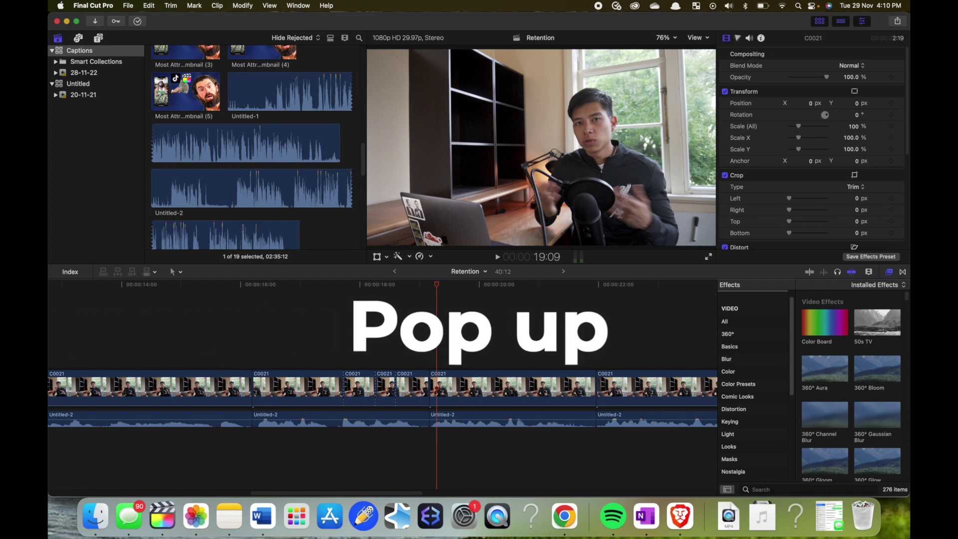
{"action": "key", "text": "space"}
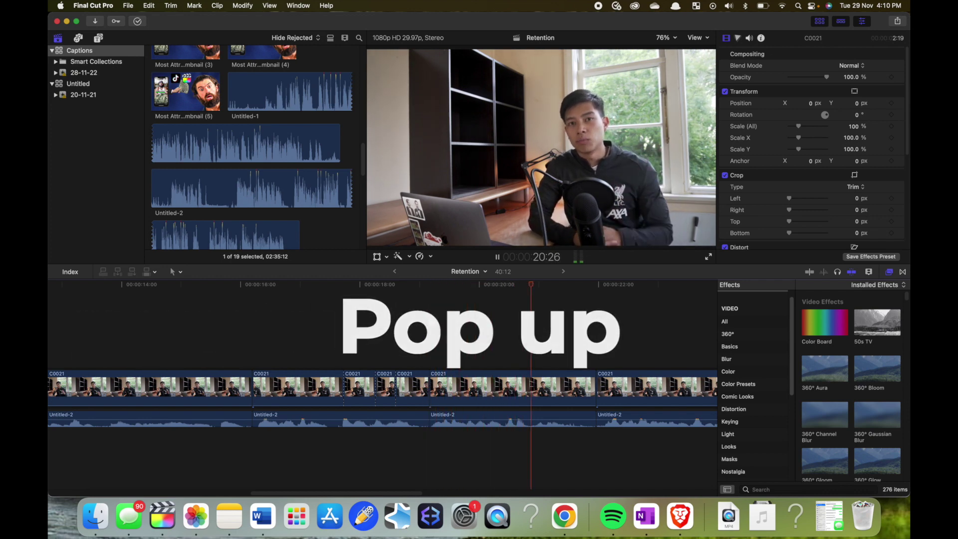
{"action": "left_click", "coordinate": [461, 318]}
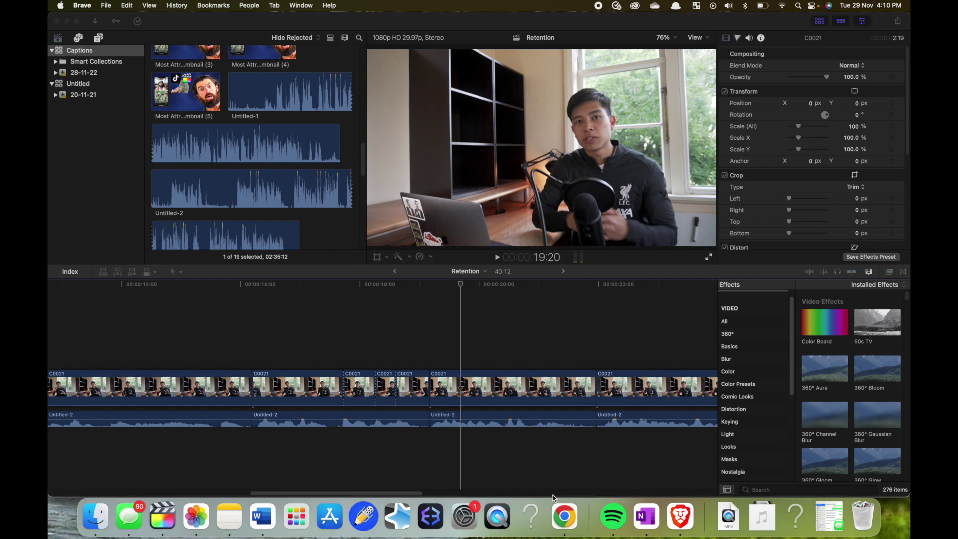
Download the Canva subscribe design as a PNG with a transparent background.
{"action": "left_click", "coordinate": [564, 517]}
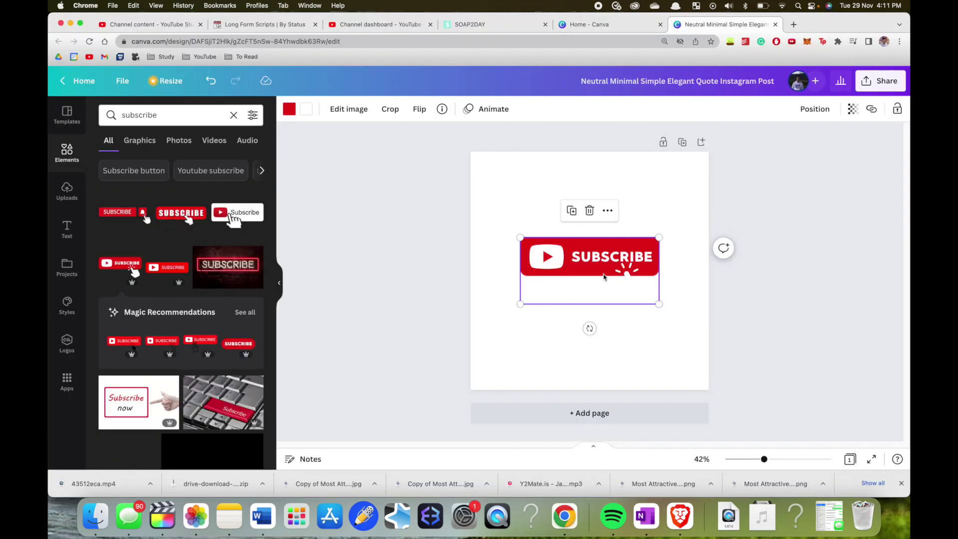
{"action": "left_click", "coordinate": [873, 87]}
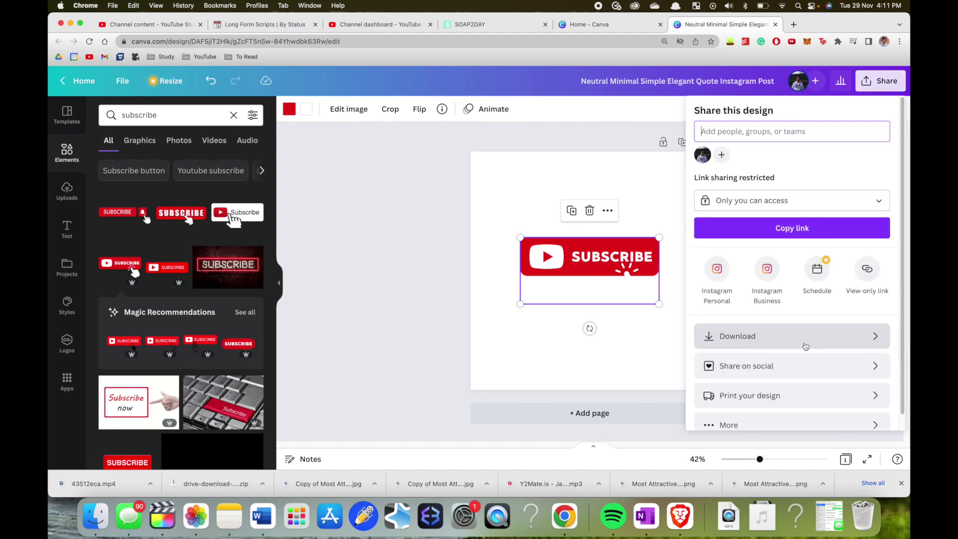
{"action": "left_click", "coordinate": [804, 347]}
{"action": "left_click", "coordinate": [738, 220]}
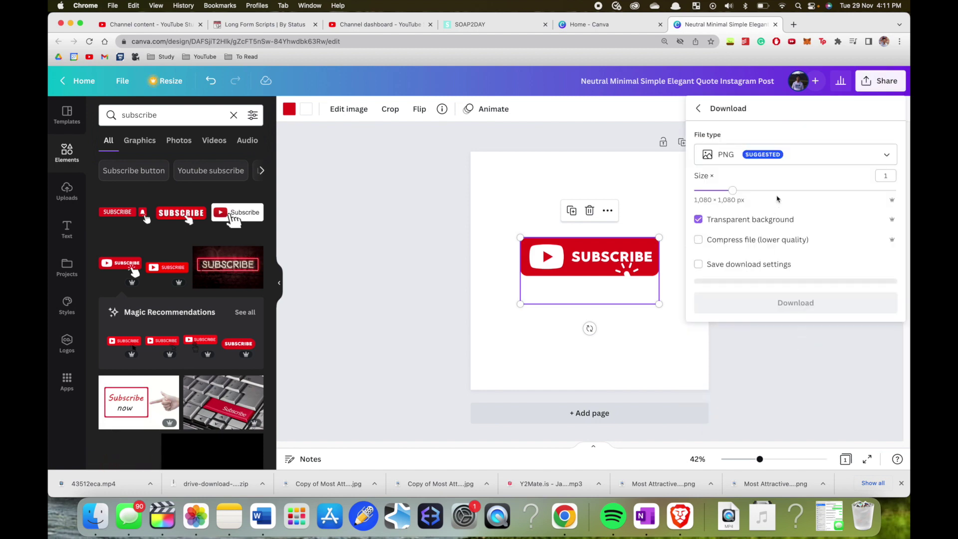
{"action": "left_click", "coordinate": [864, 300]}
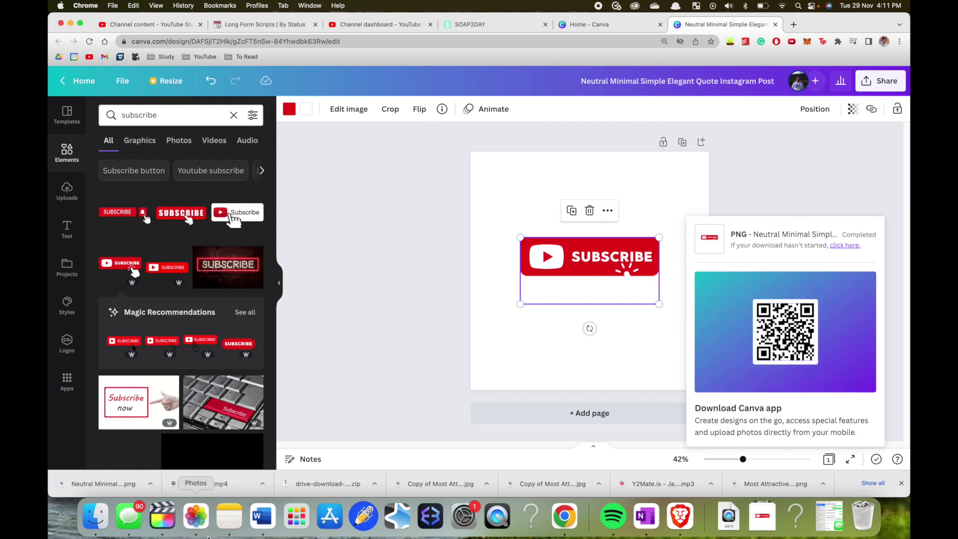
{"action": "left_click_drag", "start_coordinate": [171, 530], "coordinate": [169, 525]}
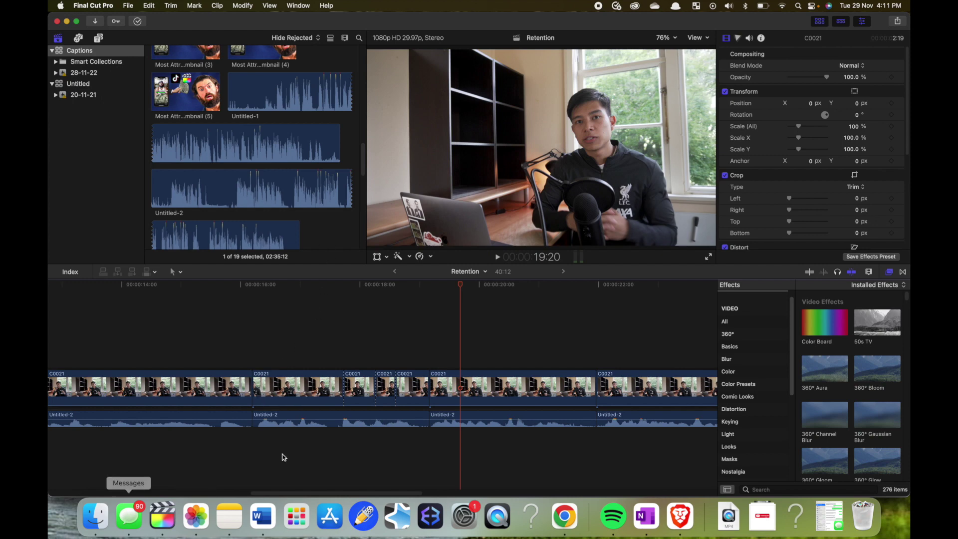
Place the downloaded subscribe PNG above C0021, starting around 20:15, and preview its timing.
{"action": "left_click", "coordinate": [763, 517]}
{"action": "left_click_drag", "start_coordinate": [767, 477], "coordinate": [444, 299]}
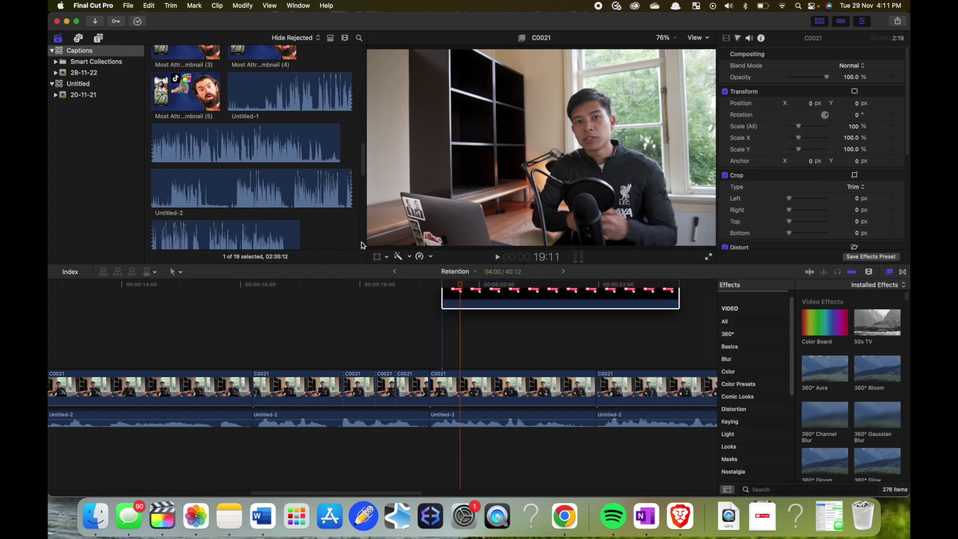
{"action": "left_click_drag", "start_coordinate": [362, 241], "coordinate": [462, 339]}
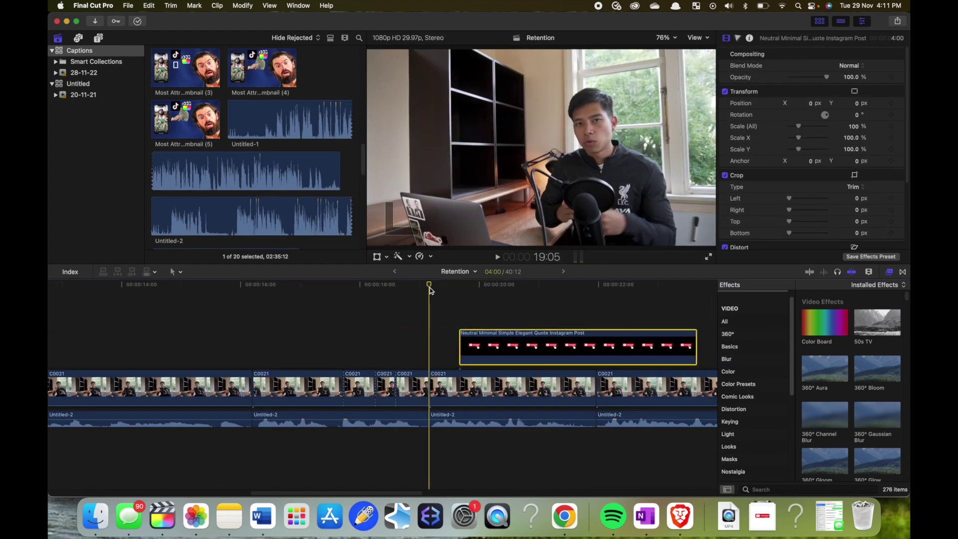
{"action": "key", "text": "space"}
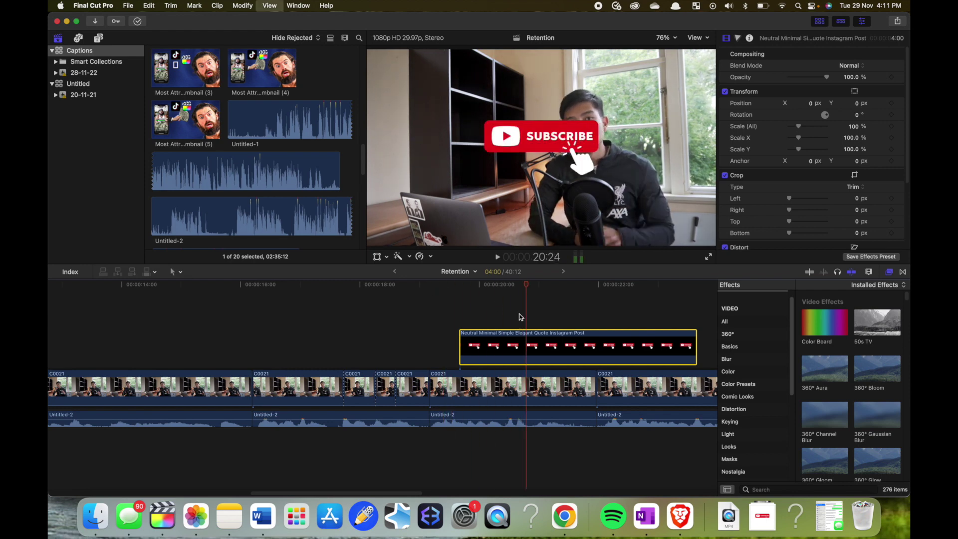
{"action": "left_click_drag", "start_coordinate": [515, 331], "coordinate": [564, 329]}
{"action": "left_click", "coordinate": [511, 298]}
{"action": "left_click", "coordinate": [491, 298]}
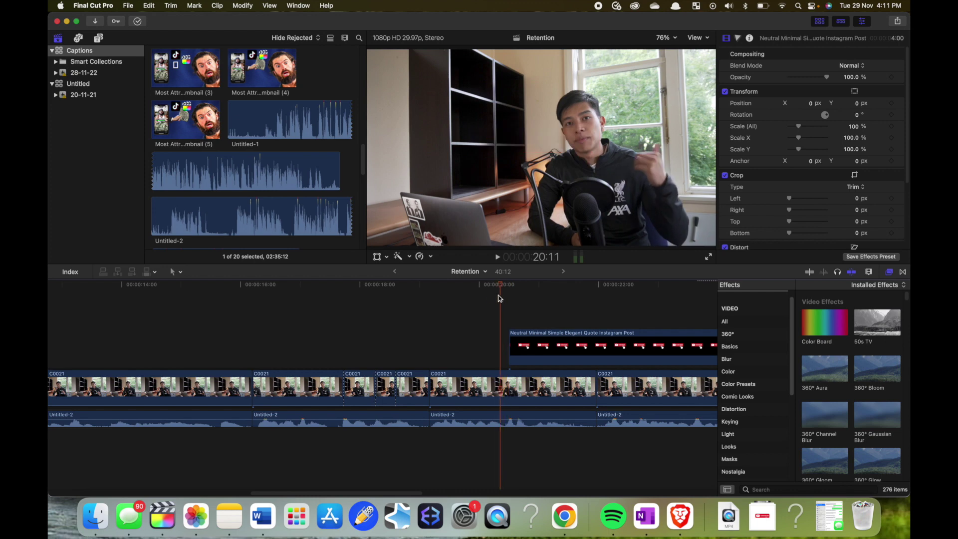
{"action": "key", "text": "space"}
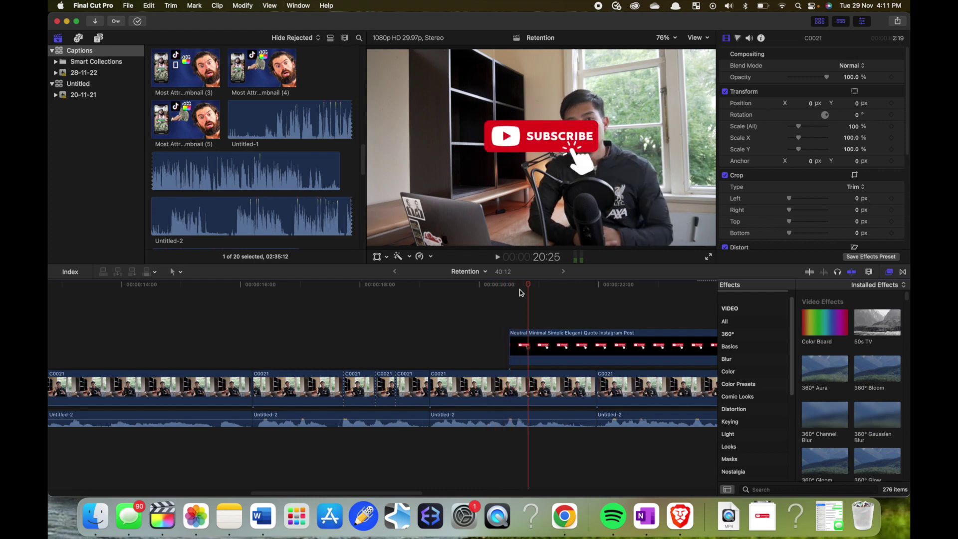
{"action": "key", "text": "space"}
Scale the subscribe graphic to 71% and set Position X to -466.4.
{"action": "left_click", "coordinate": [535, 342]}
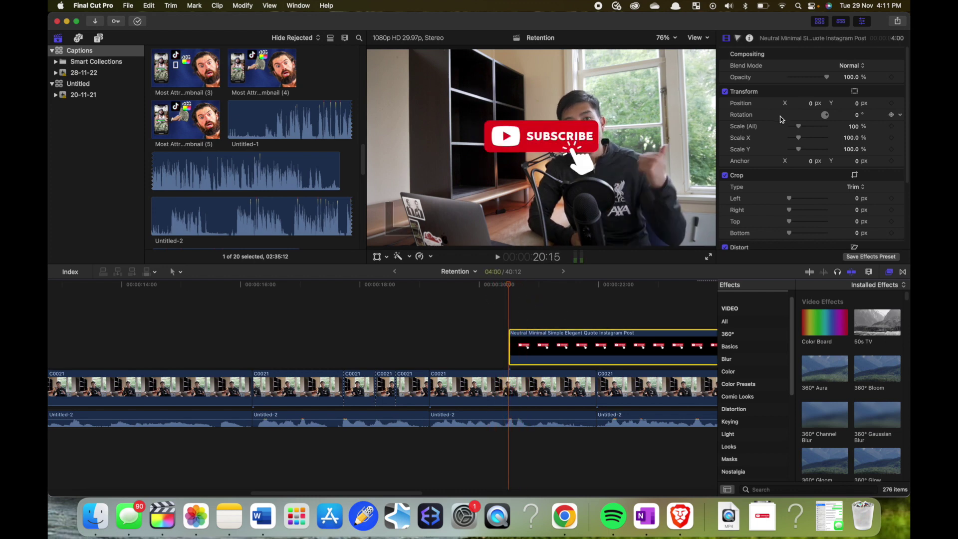
{"action": "left_click_drag", "start_coordinate": [799, 129], "coordinate": [797, 129]}
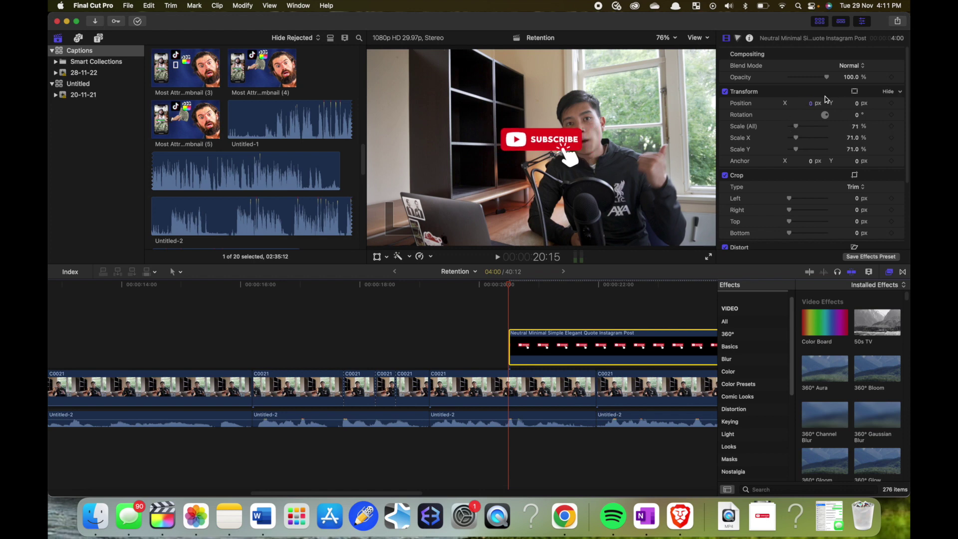
{"action": "left_click", "coordinate": [812, 104]}
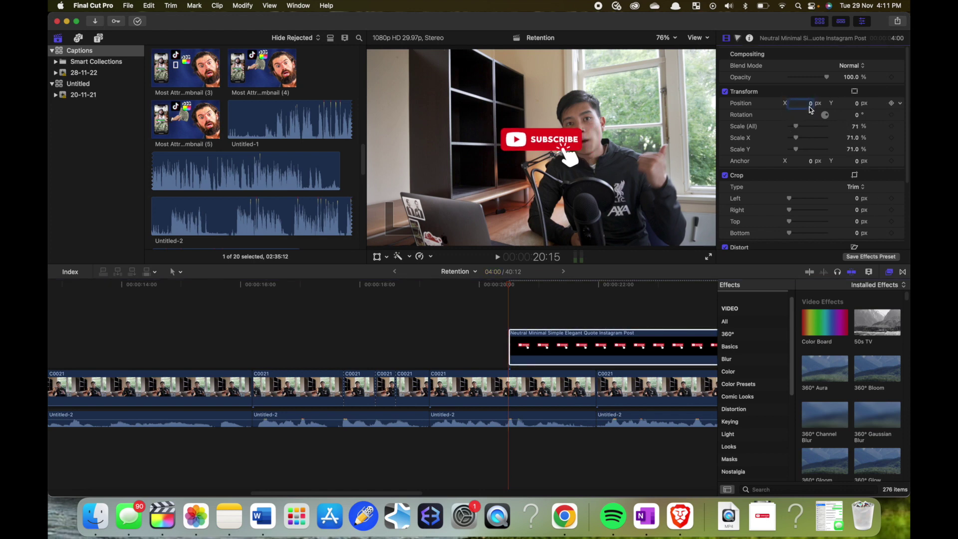
{"action": "left_click_drag", "start_coordinate": [801, 104], "coordinate": [719, 103]}
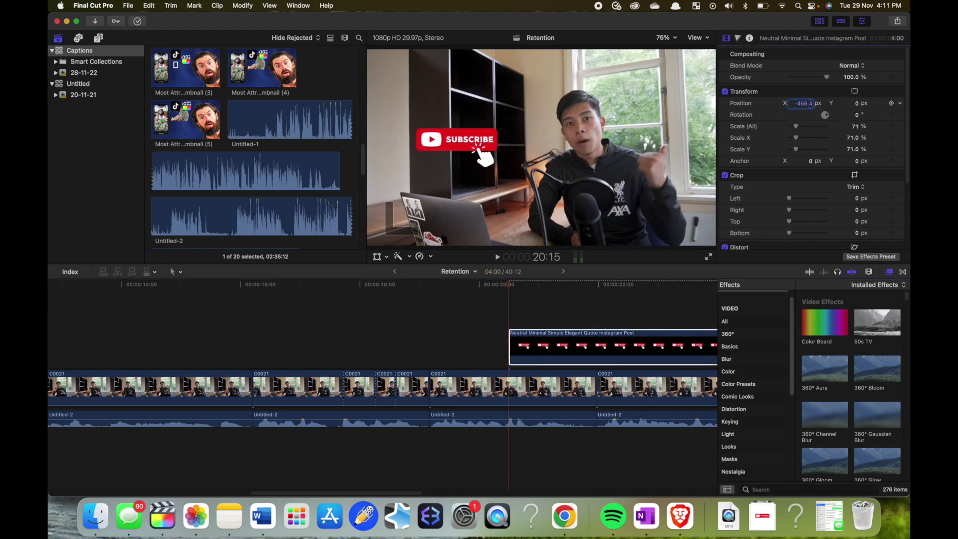
{"action": "left_click", "coordinate": [582, 325]}
Blade the graphic at 21:29 and delete the part after it.
{"action": "left_click", "coordinate": [599, 300]}
{"action": "left_click", "coordinate": [630, 339]}
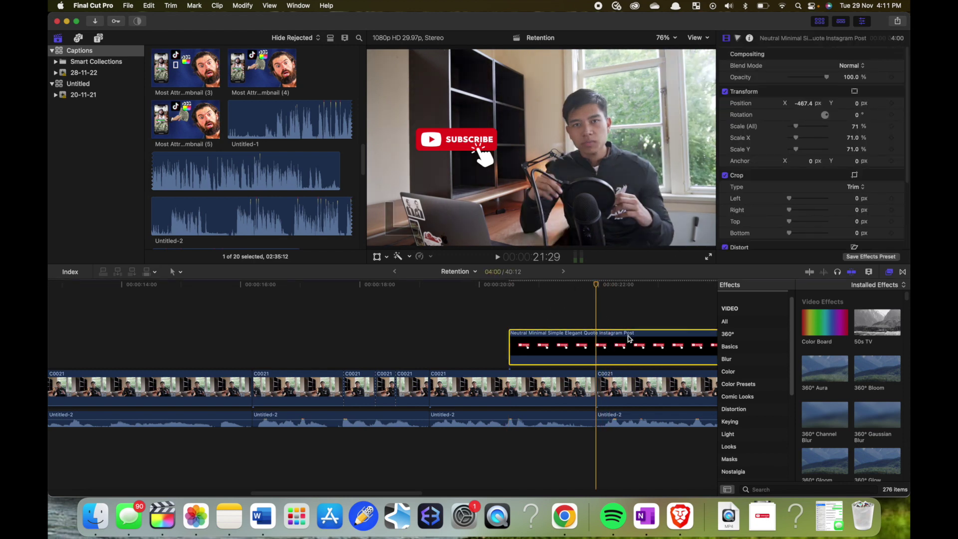
{"action": "key", "text": "cmd+b"}
{"action": "key", "text": "Delete"}
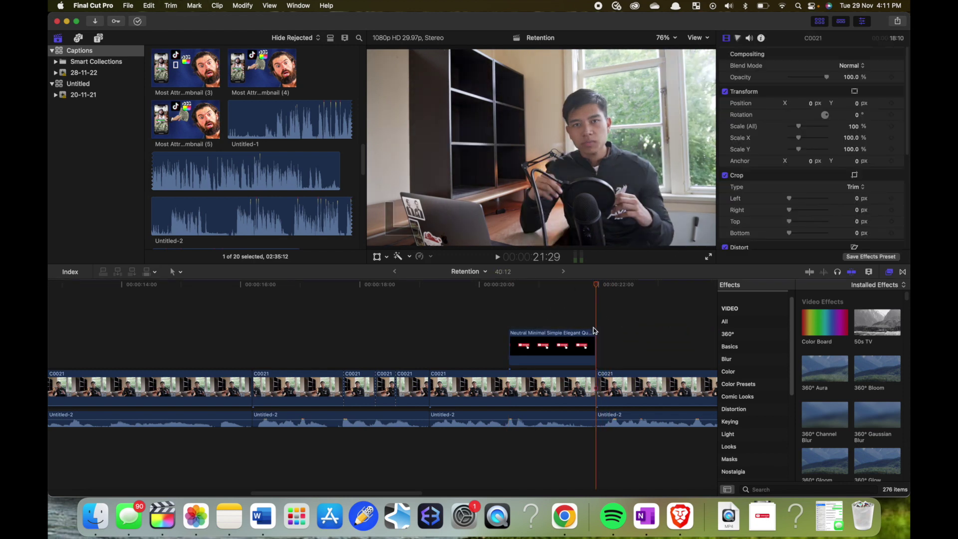
Search the sound effects for 'cartoon accent' and place Cartoon Accent 17 under the dialogue near 20:10.
{"action": "left_click", "coordinate": [79, 39]}
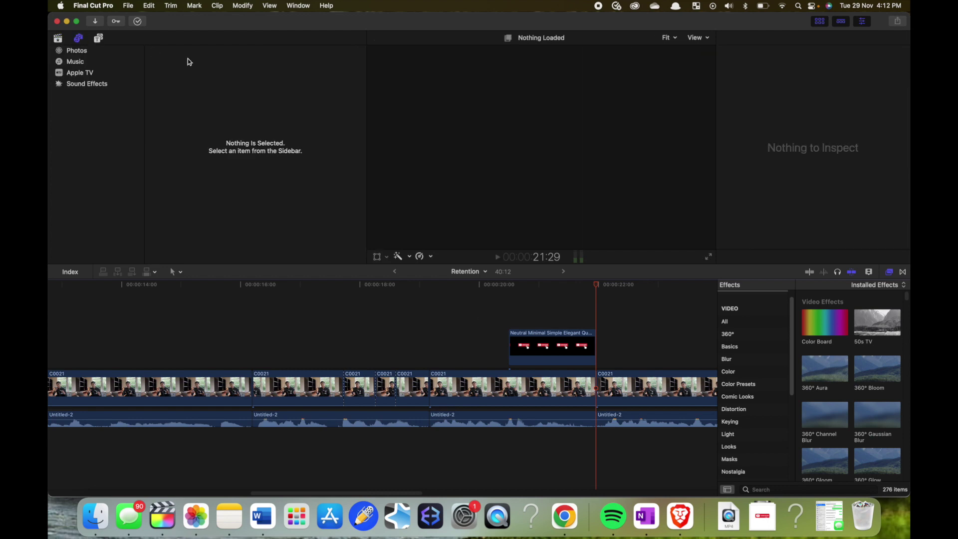
{"action": "left_click", "coordinate": [105, 88]}
{"action": "left_click", "coordinate": [306, 52]}
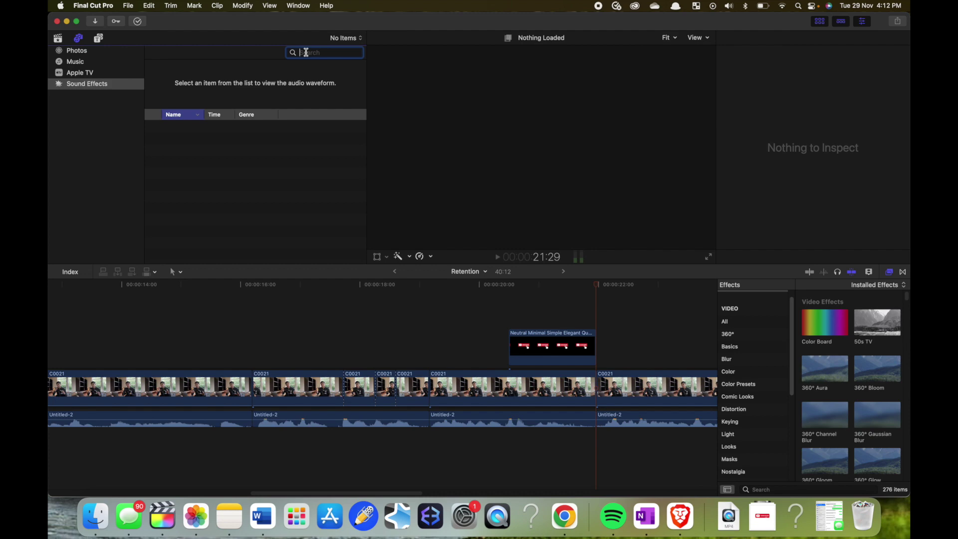
{"action": "type", "text": "cartoon acc"}
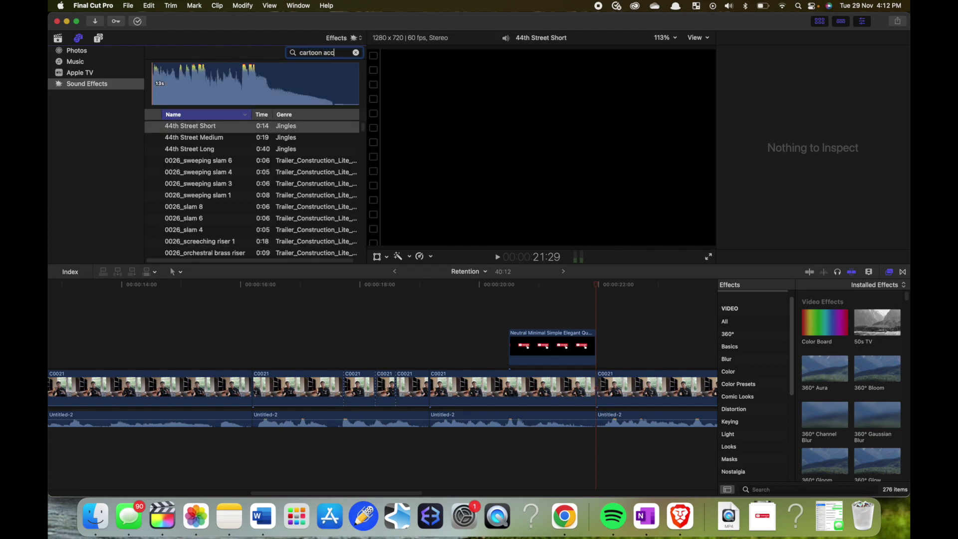
{"action": "type", "text": "ent 17"}
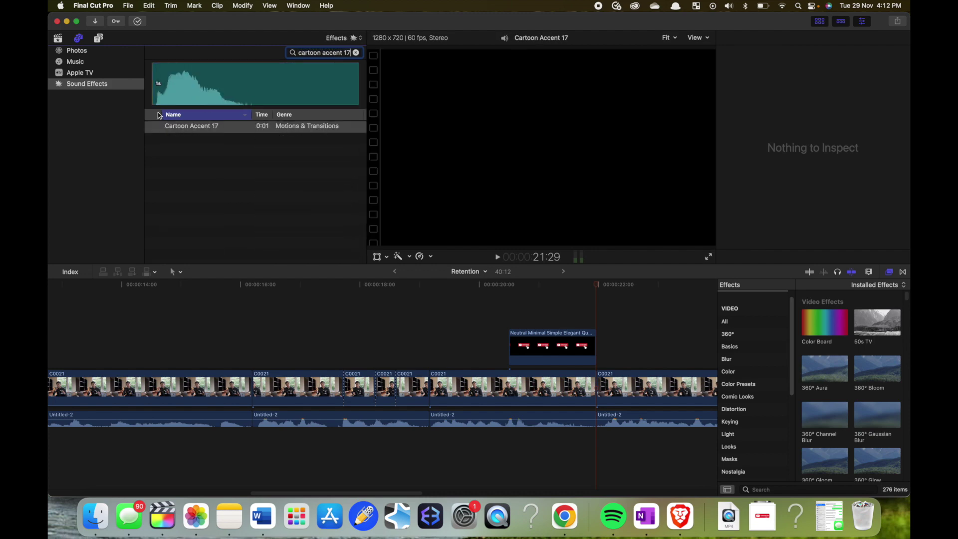
{"action": "left_click_drag", "start_coordinate": [176, 128], "coordinate": [525, 473]}
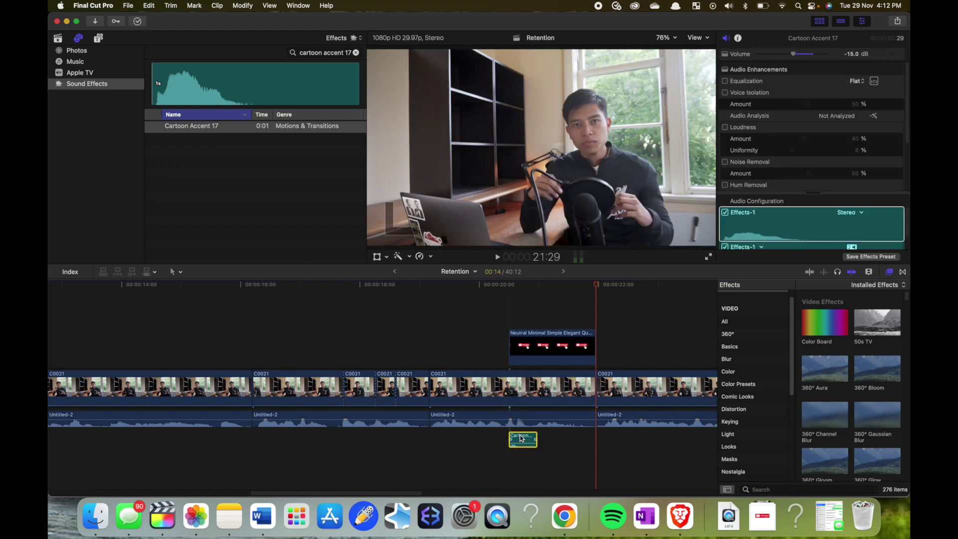
Paste a second Cartoon Accent 17 at 22:01 and play back the edit from before the graphic.
{"action": "left_click", "coordinate": [602, 308]}
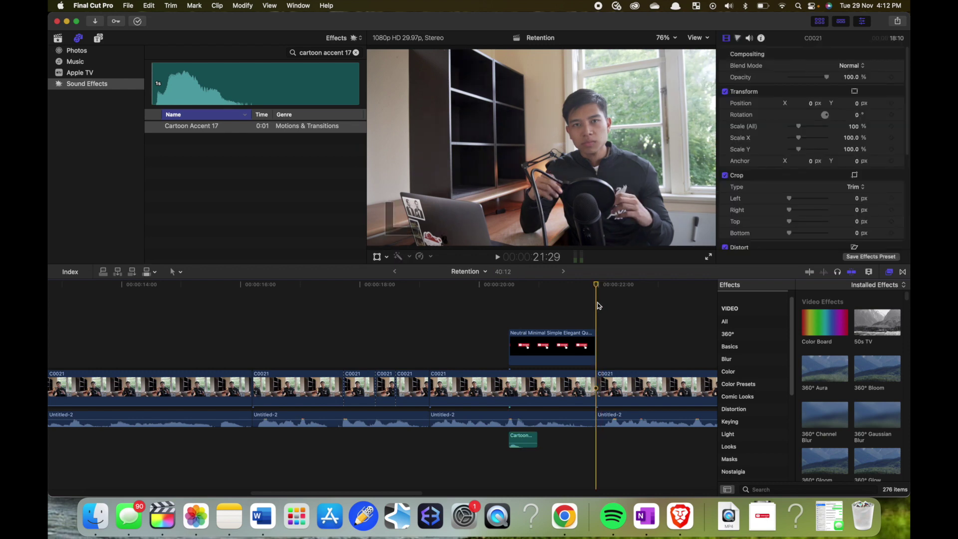
{"action": "key", "text": "super+v"}
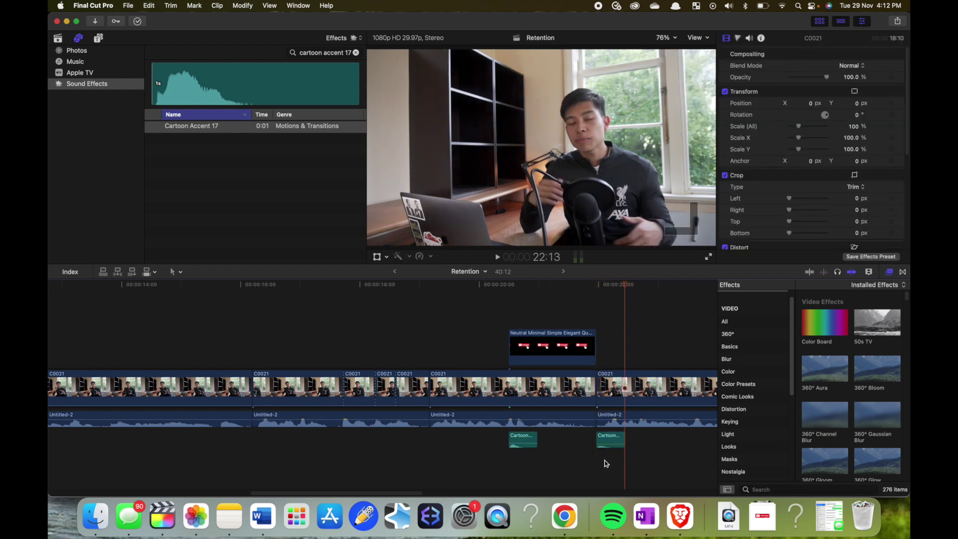
{"action": "left_click", "coordinate": [485, 290]}
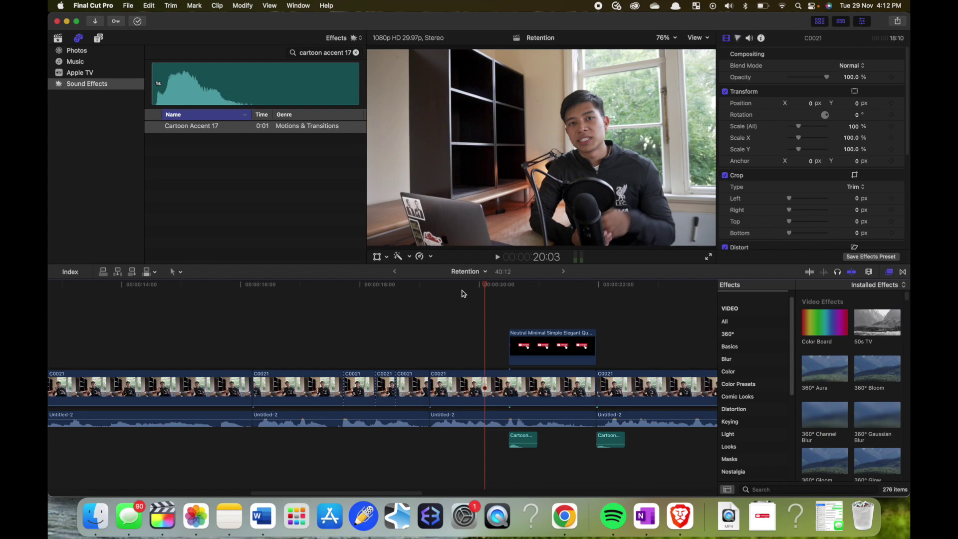